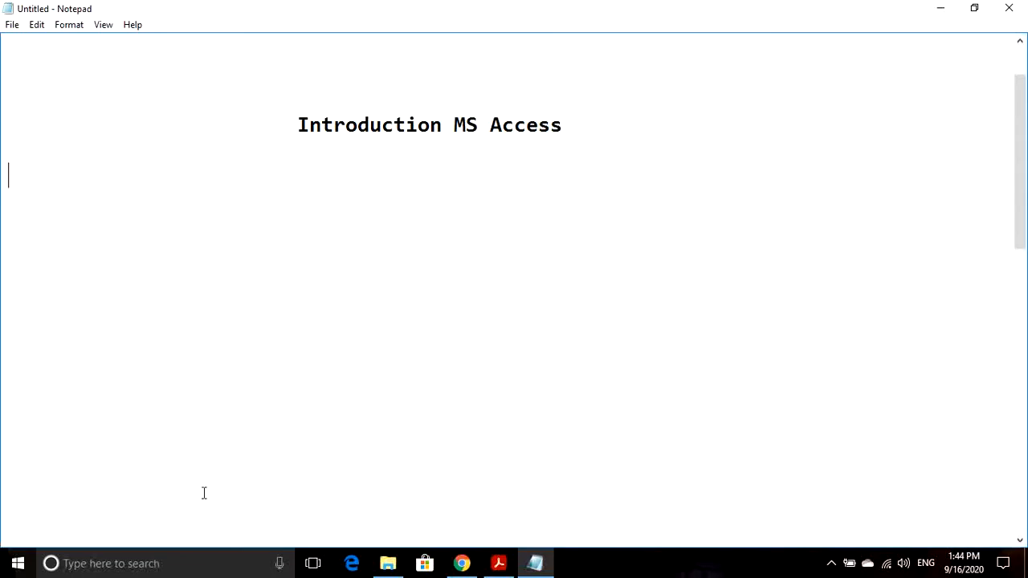
# Launch Microsoft Access and create a blank database with the file name Database5.
pyautogui.click(141, 570)
pyautogui.write('a')
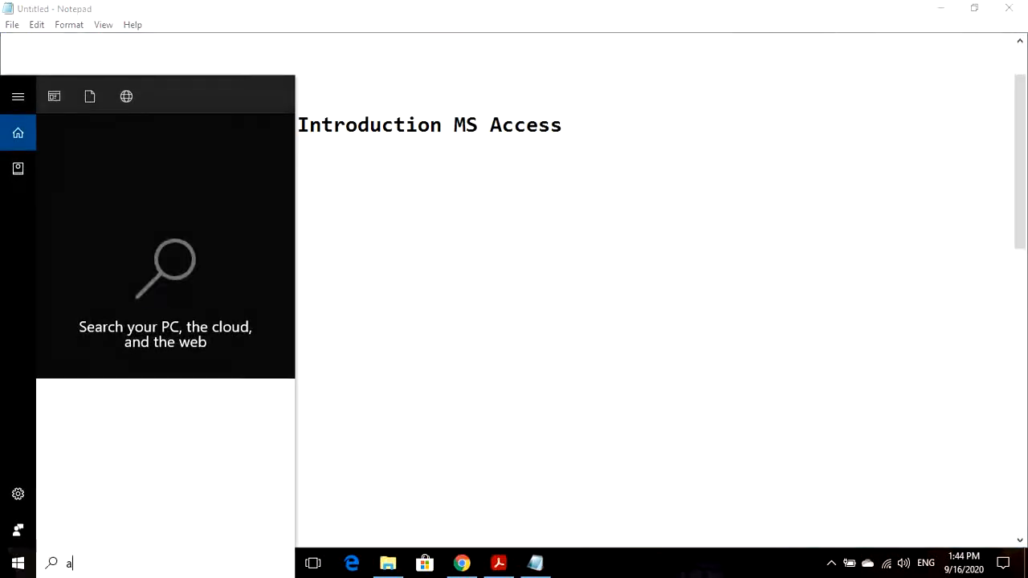
pyautogui.write('cce')
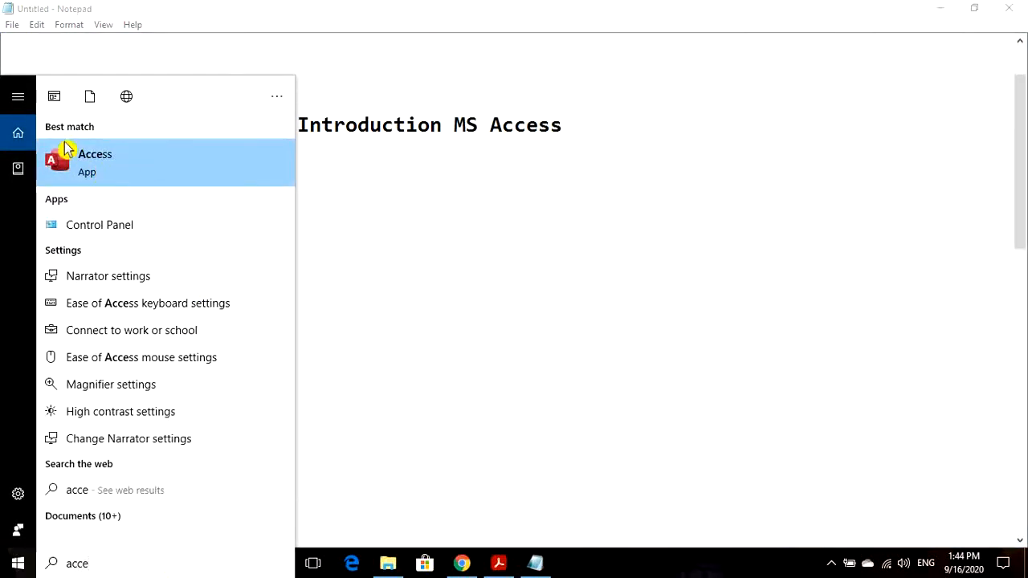
pyautogui.click(167, 168)
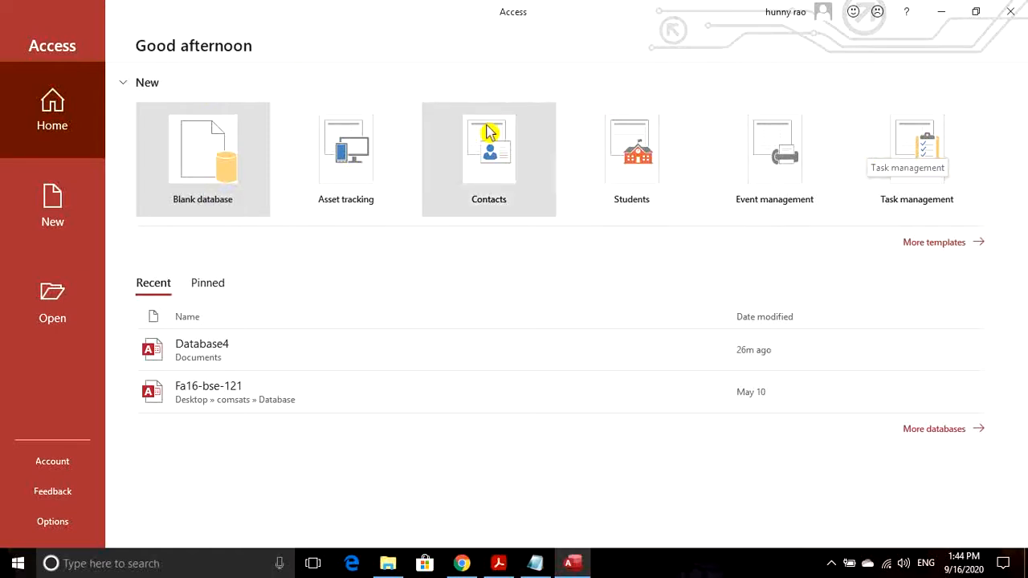
pyautogui.click(225, 145)
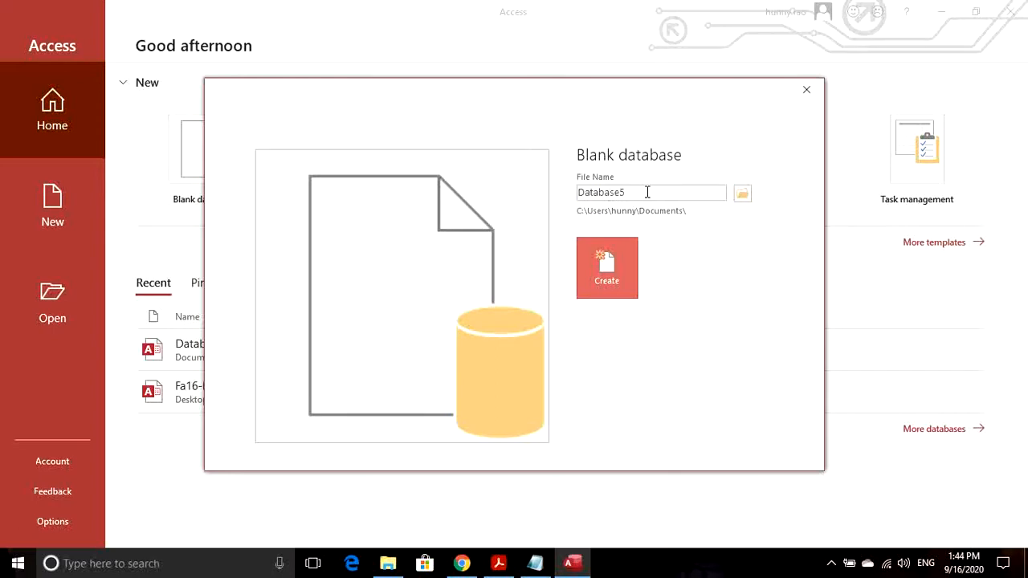
pyautogui.click(608, 270)
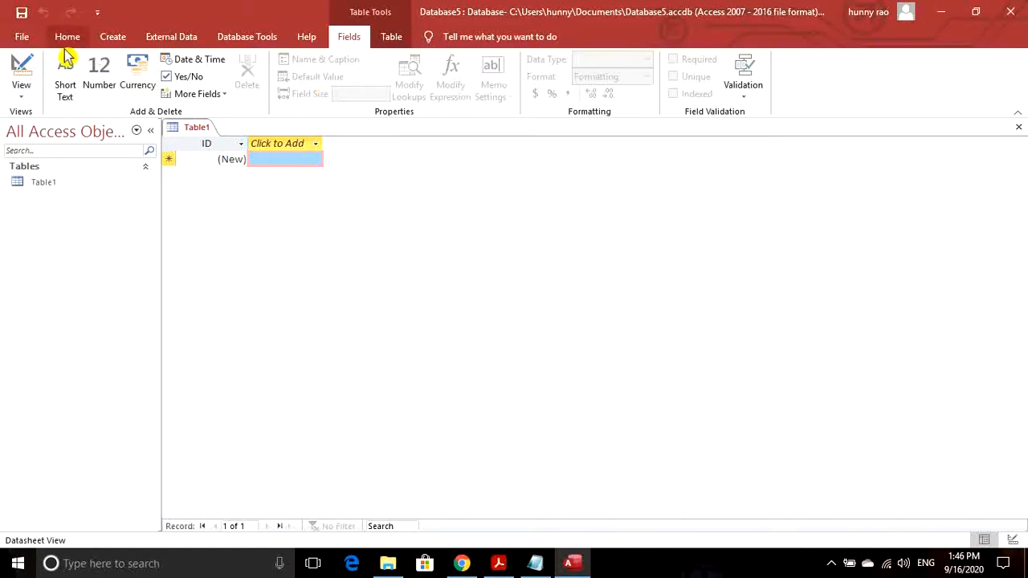
# Switch the new table to Design View, saving it under the name Employee.
pyautogui.click(23, 94)
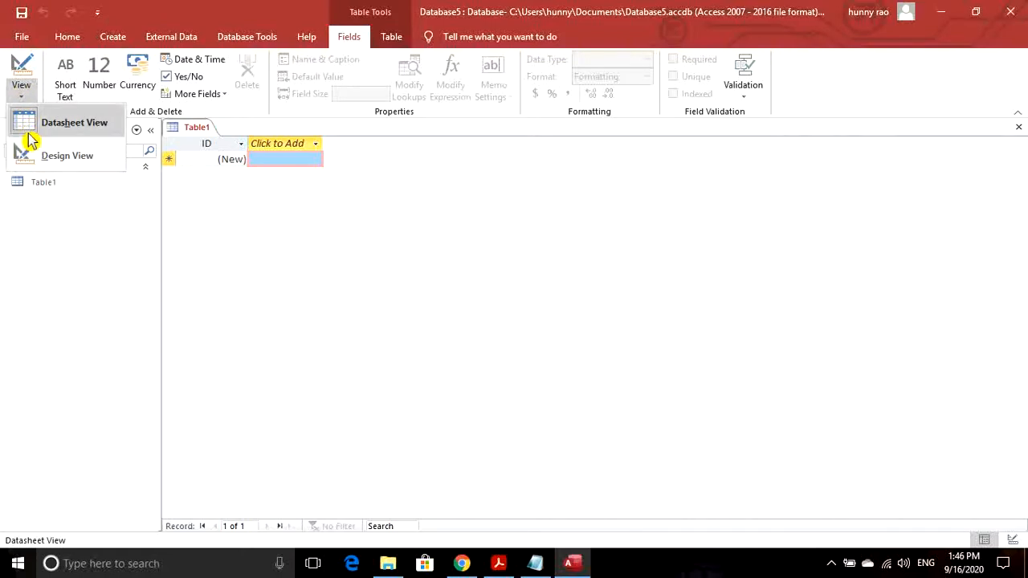
pyautogui.click(62, 157)
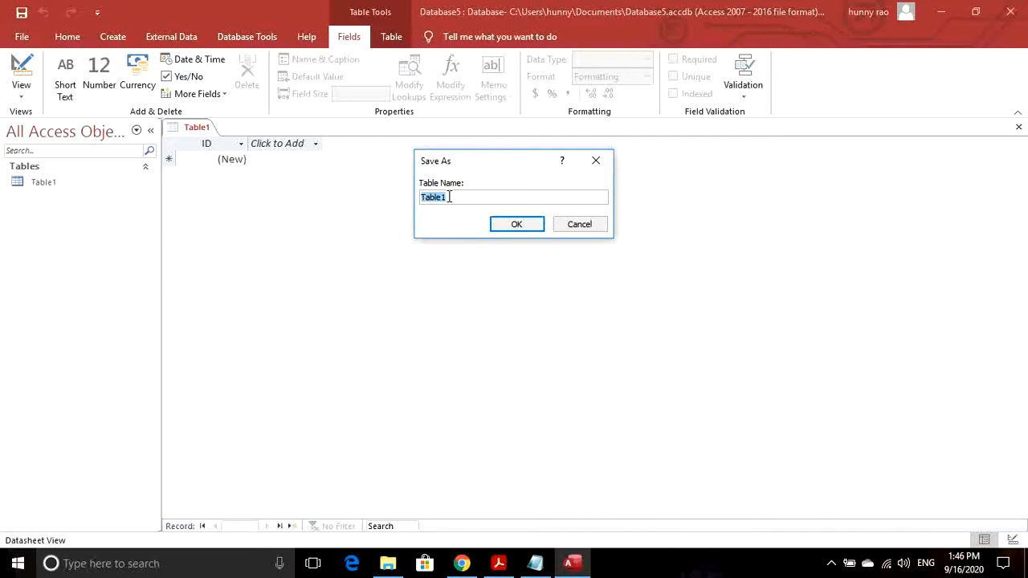
pyautogui.write('Employee')
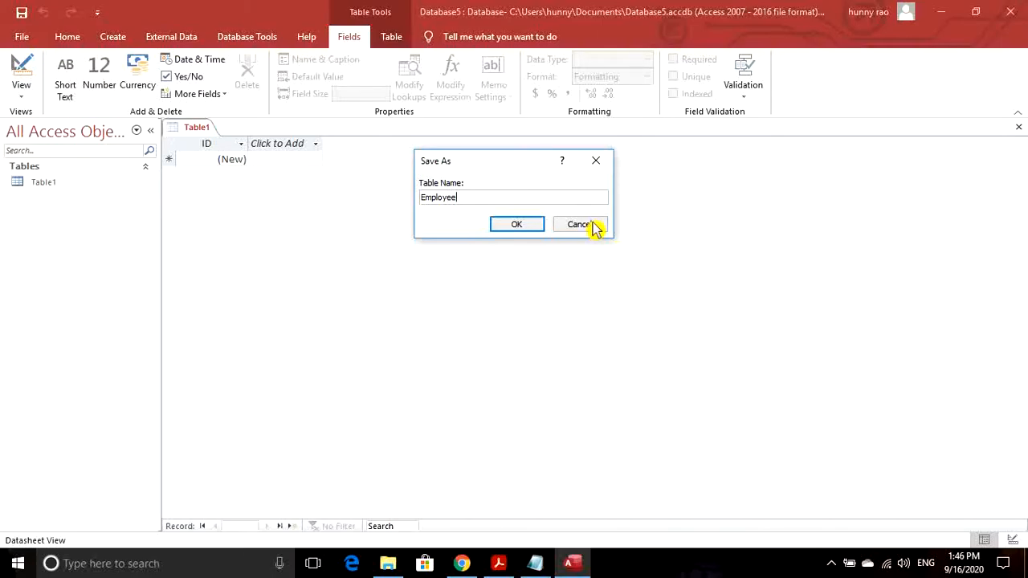
pyautogui.click(518, 224)
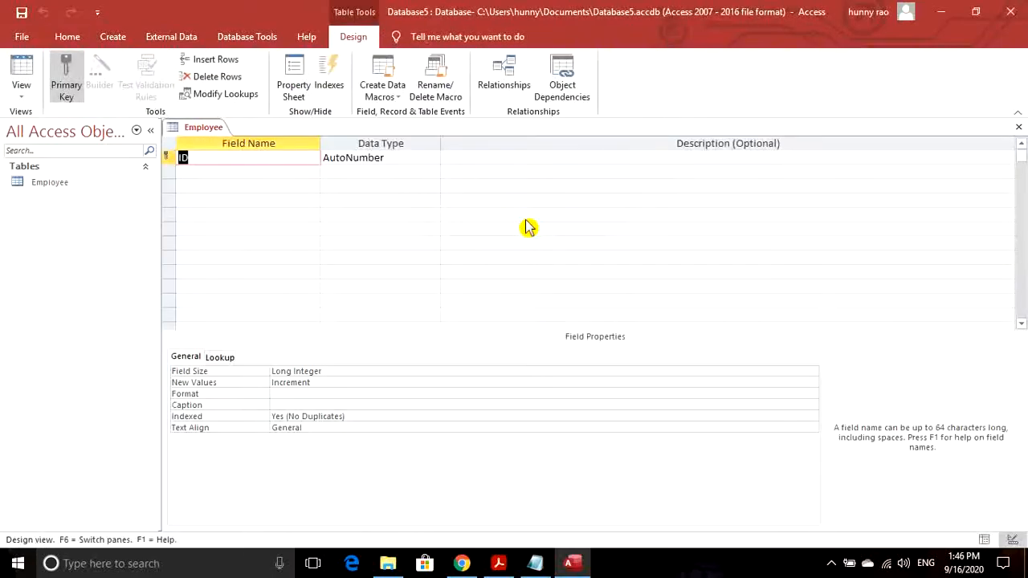
# Add a field named Fname below ID with the Short Text data type, and look through the available data types.
pyautogui.click(196, 158)
pyautogui.click(275, 172)
pyautogui.write('F')
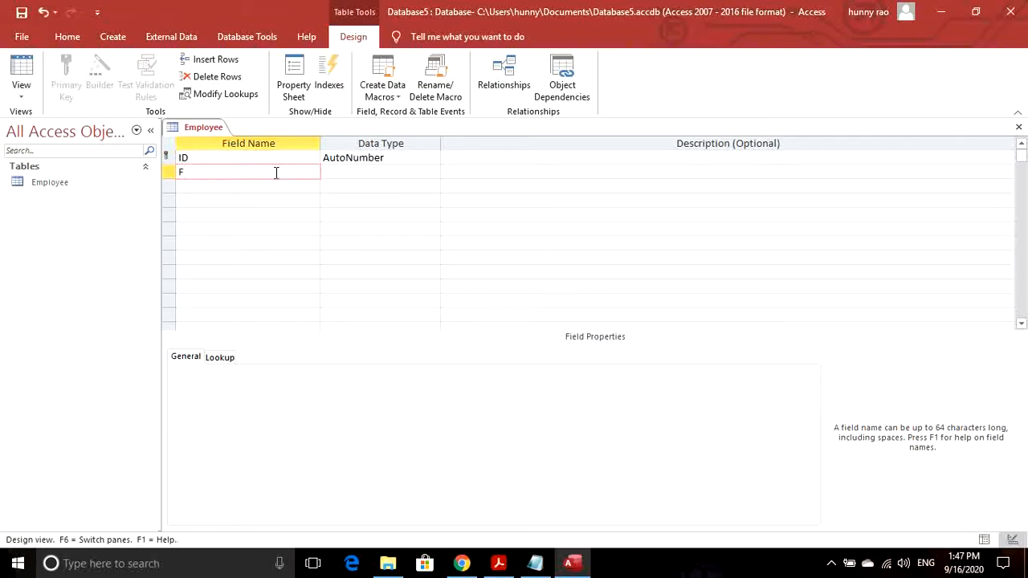
pyautogui.write('name')
pyautogui.click(373, 173)
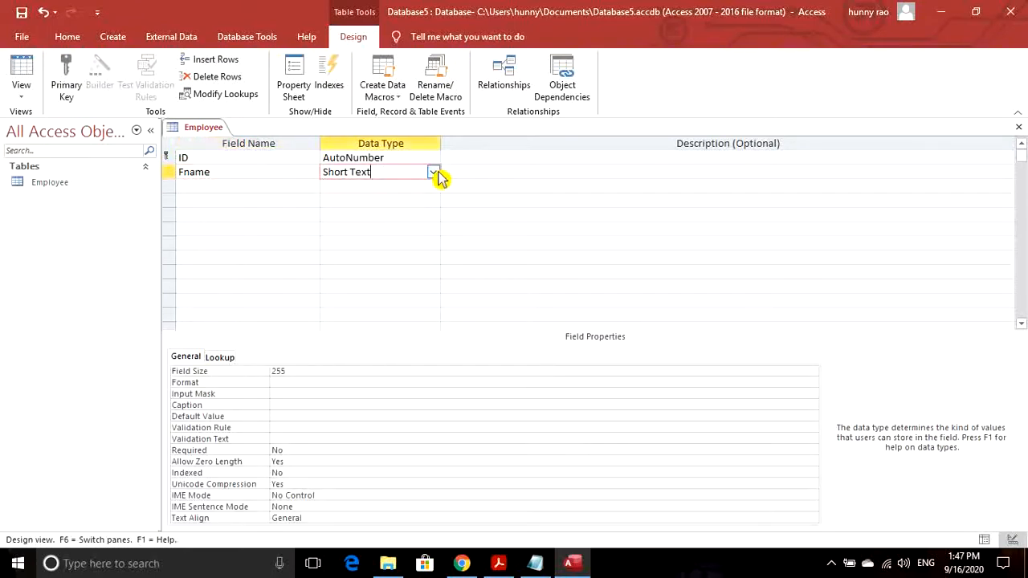
pyautogui.click(434, 172)
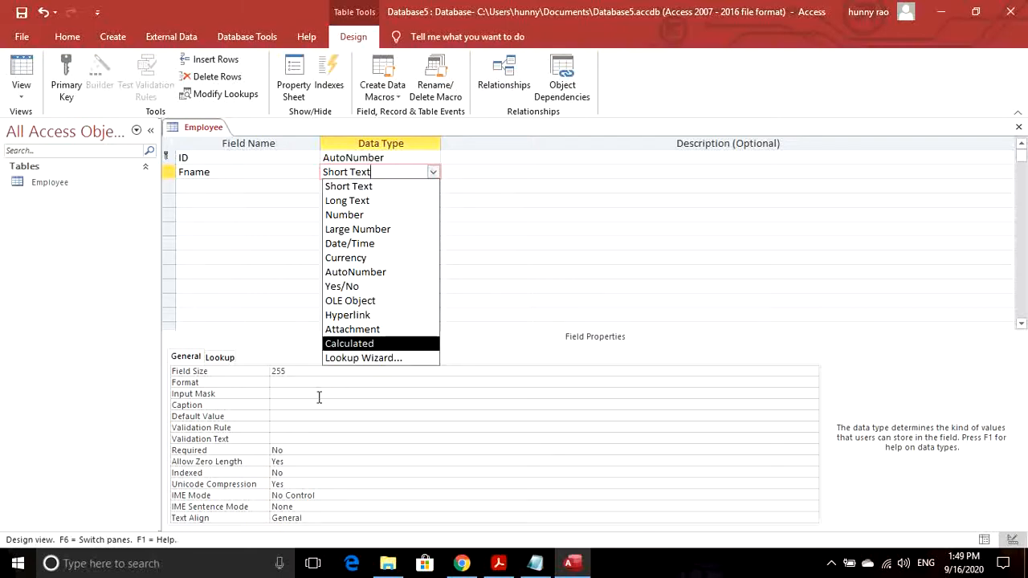
pyautogui.click(445, 175)
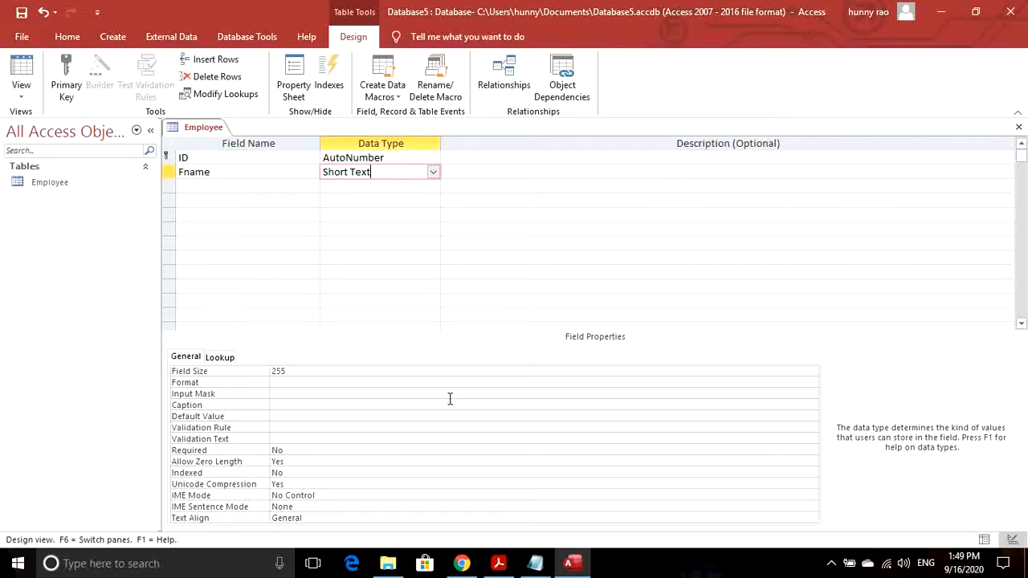
# Switch to Notepad, read the list of fields to add, and place its reduced window beside the Employee table's field grid.
pyautogui.click(535, 562)
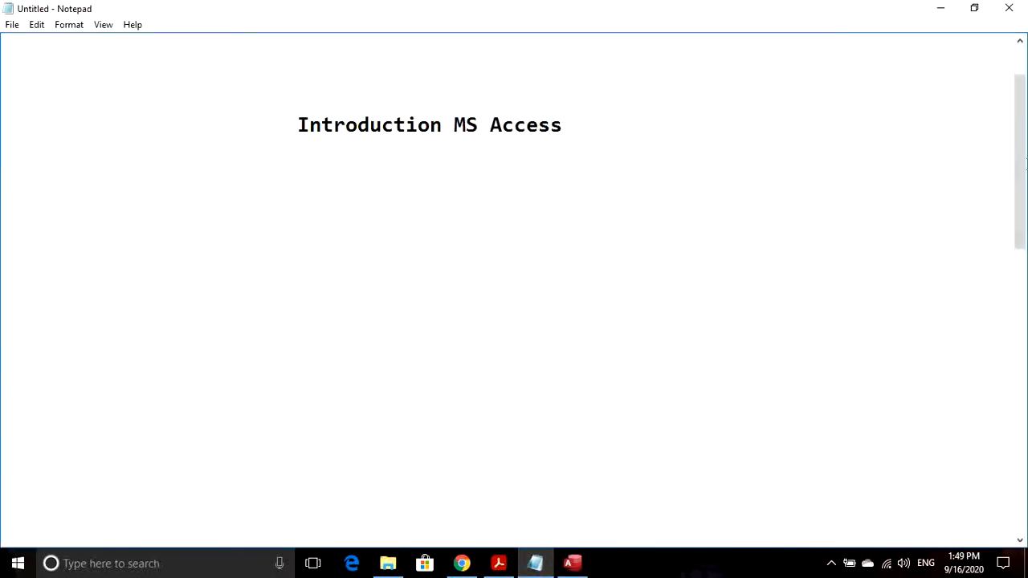
pyautogui.moveTo(1022, 173); pyautogui.dragTo(1018, 234)
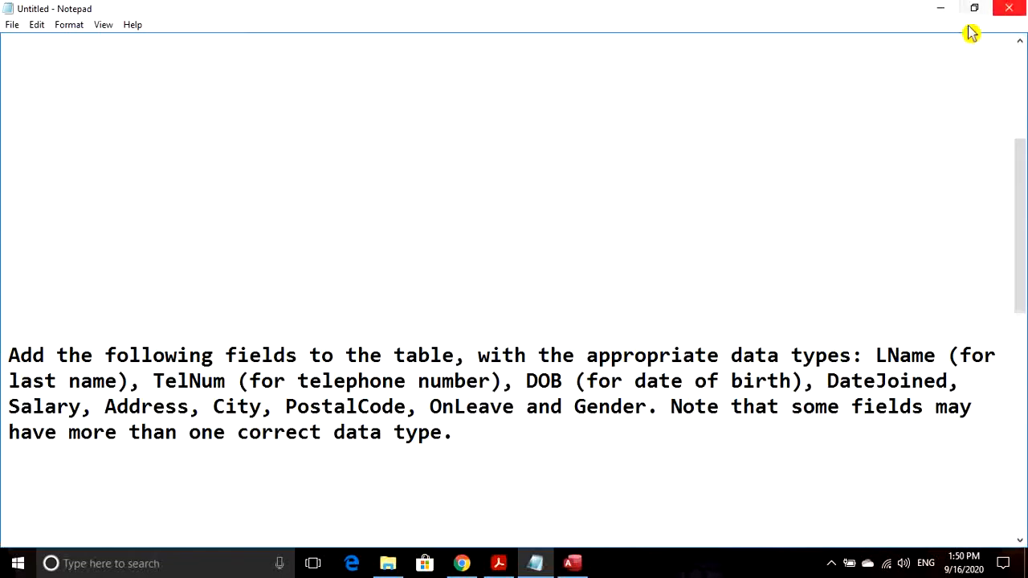
pyautogui.click(573, 560)
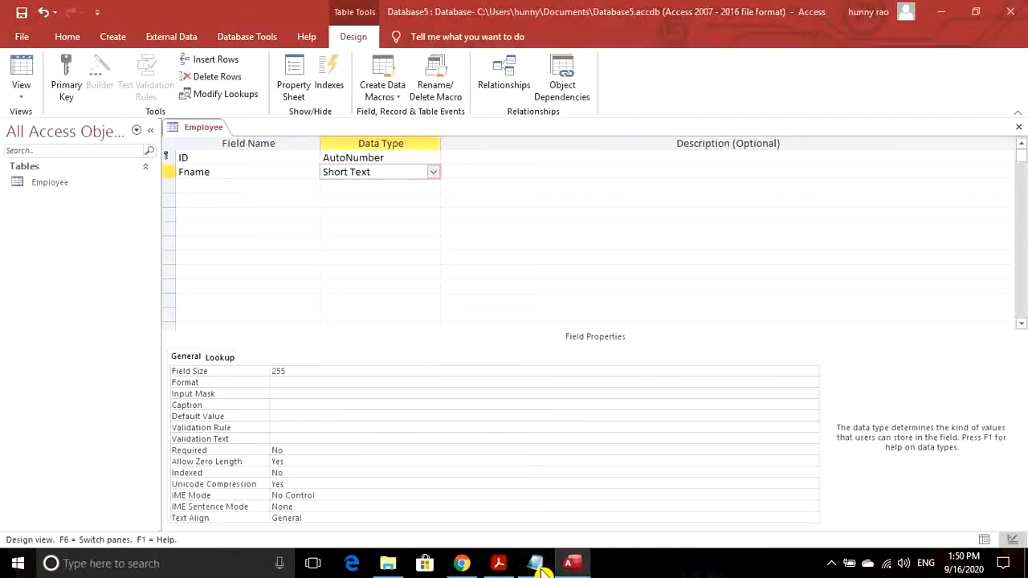
pyautogui.click(540, 565)
pyautogui.click(981, 14)
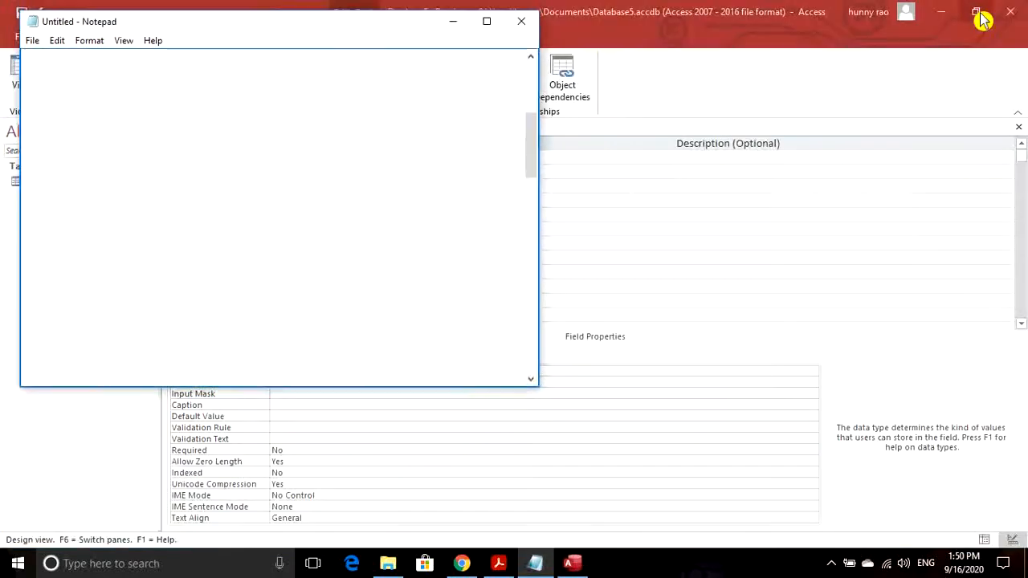
pyautogui.moveTo(291, 37); pyautogui.dragTo(780, 42)
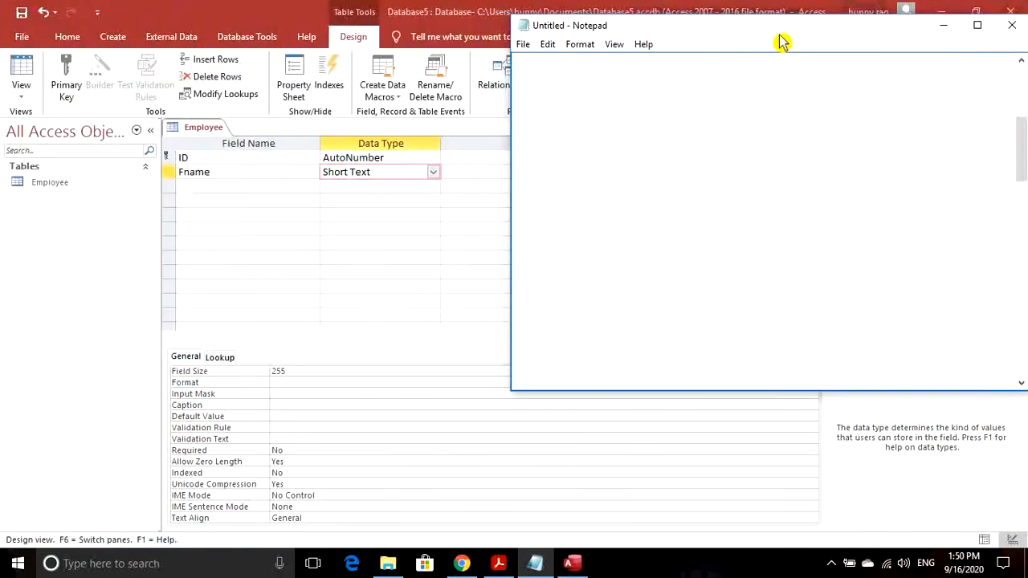
pyautogui.moveTo(1023, 142); pyautogui.dragTo(1021, 199)
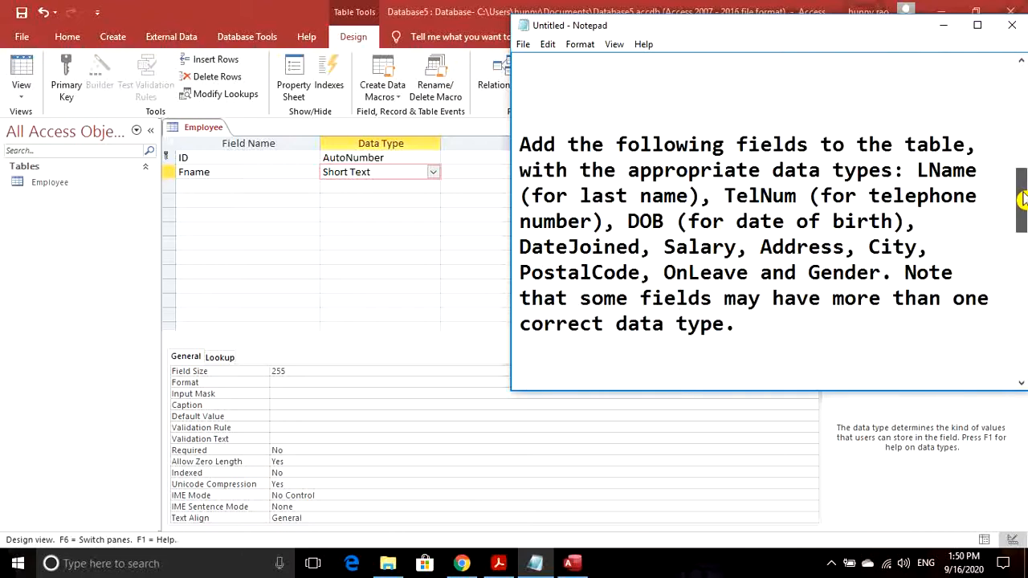
# Add a field named Lname below Fname in the Employee table, with the Short Text data type.
pyautogui.click(222, 188)
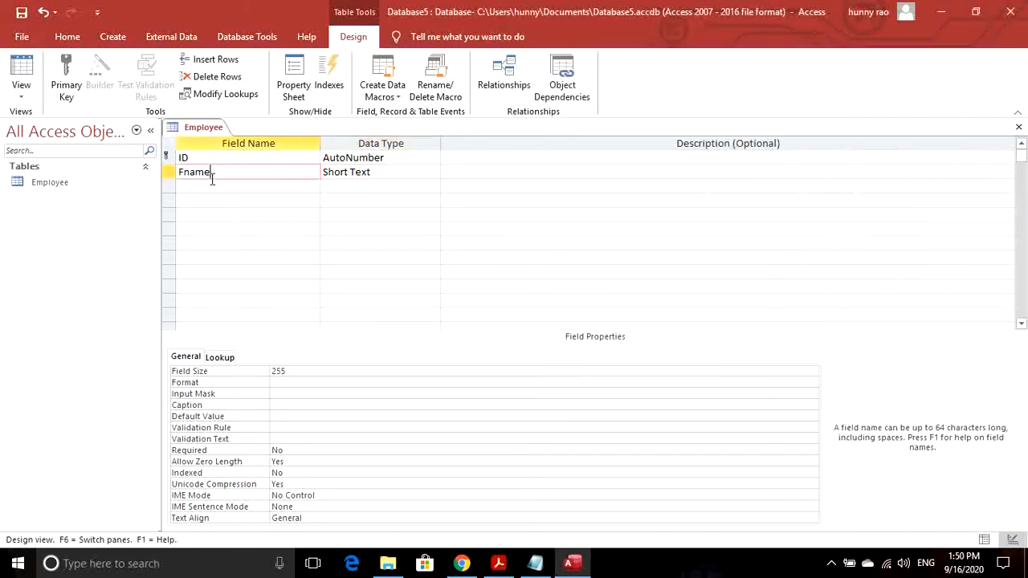
pyautogui.click(209, 186)
pyautogui.write('Lname')
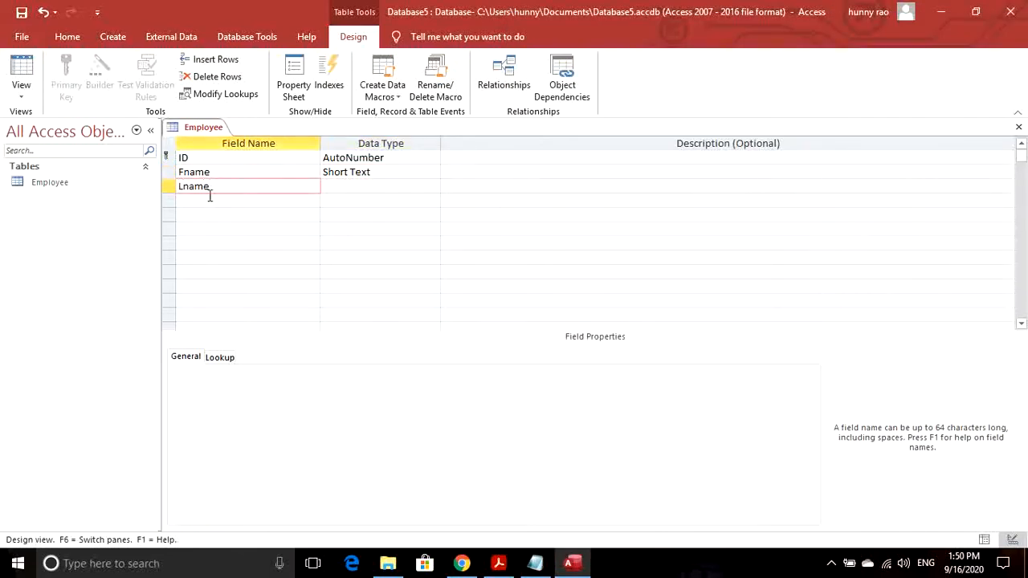
pyautogui.click(211, 201)
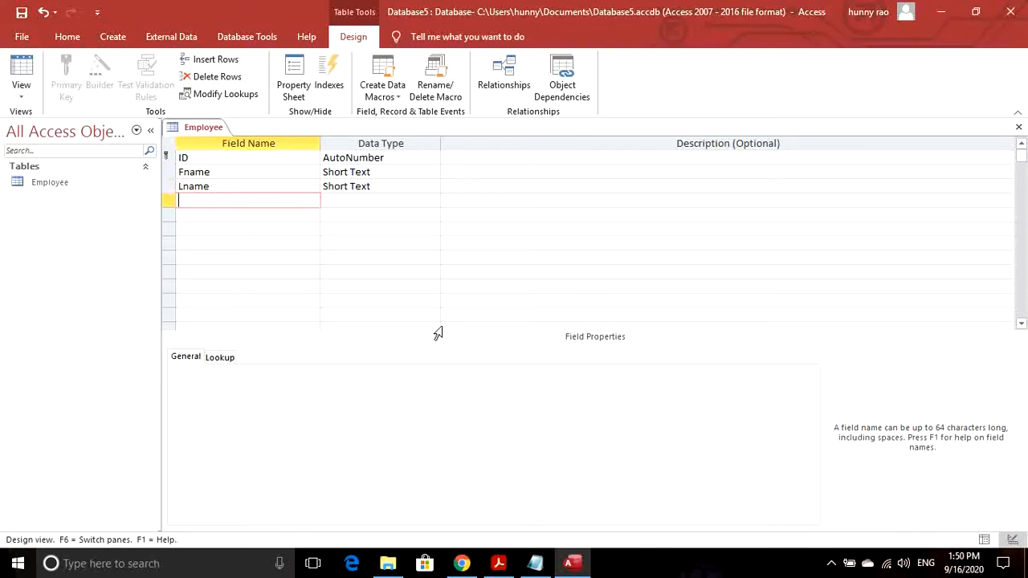
# Consult the Notepad field list, and add a field named Dob with the Date/Time data type to the Employee table.
pyautogui.click(535, 564)
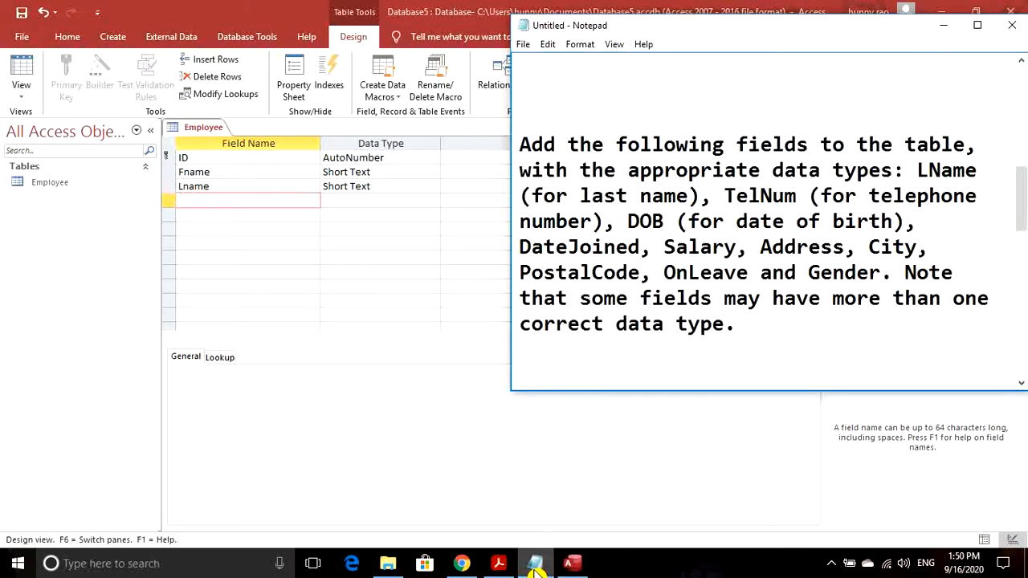
pyautogui.click(269, 200)
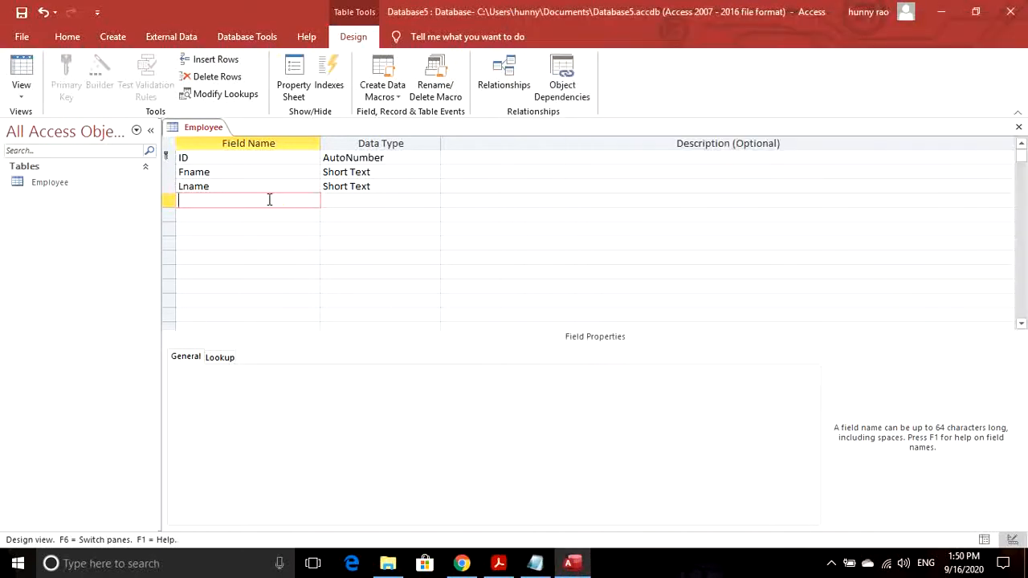
pyautogui.write('Dob')
pyautogui.click(346, 191)
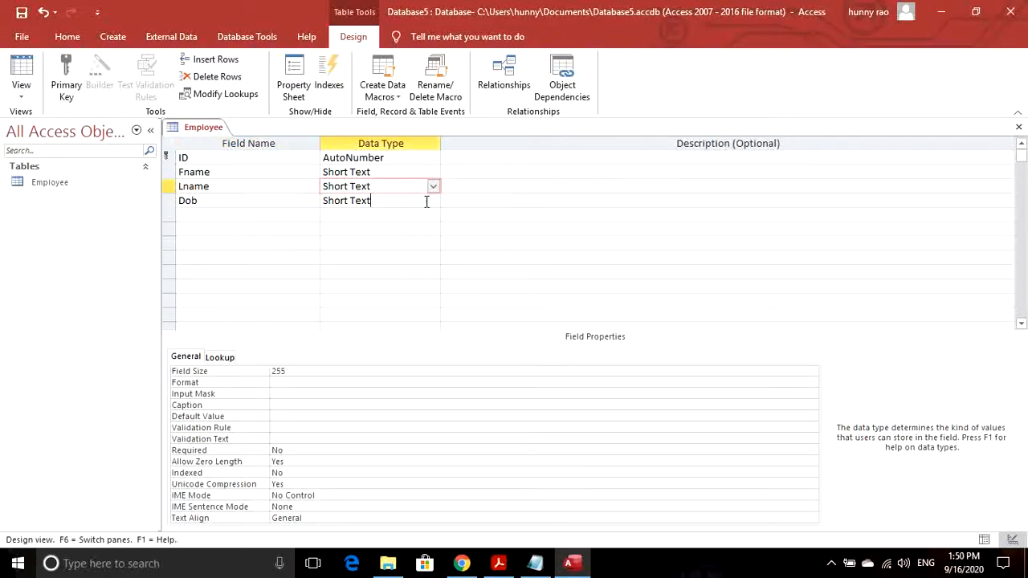
pyautogui.click(426, 201)
pyautogui.click(434, 202)
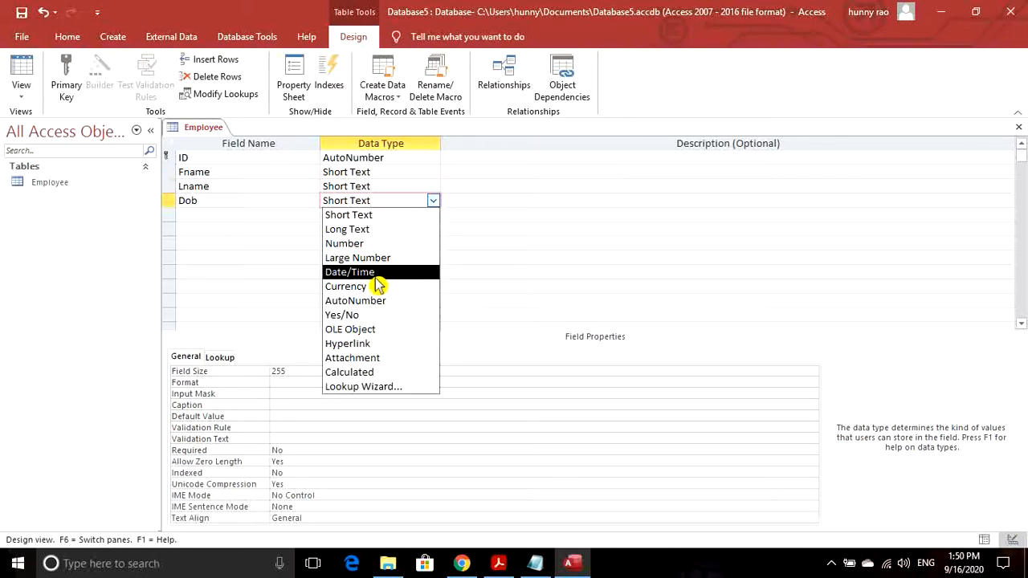
pyautogui.click(363, 273)
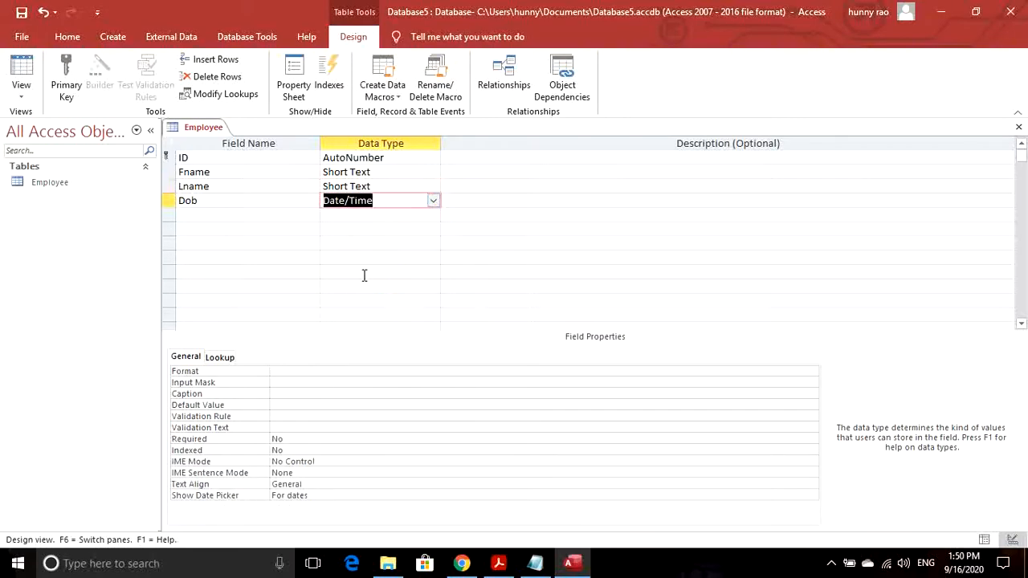
# Check the Notepad list for the next field, and add Datejoined with the Date/Time data type below Dob.
pyautogui.click(241, 214)
pyautogui.click(543, 563)
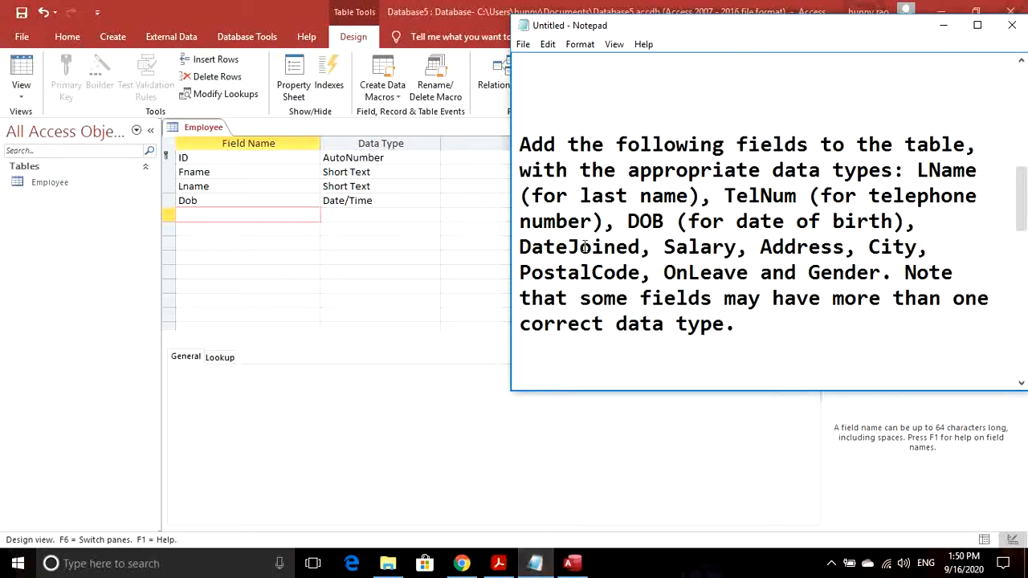
pyautogui.click(243, 213)
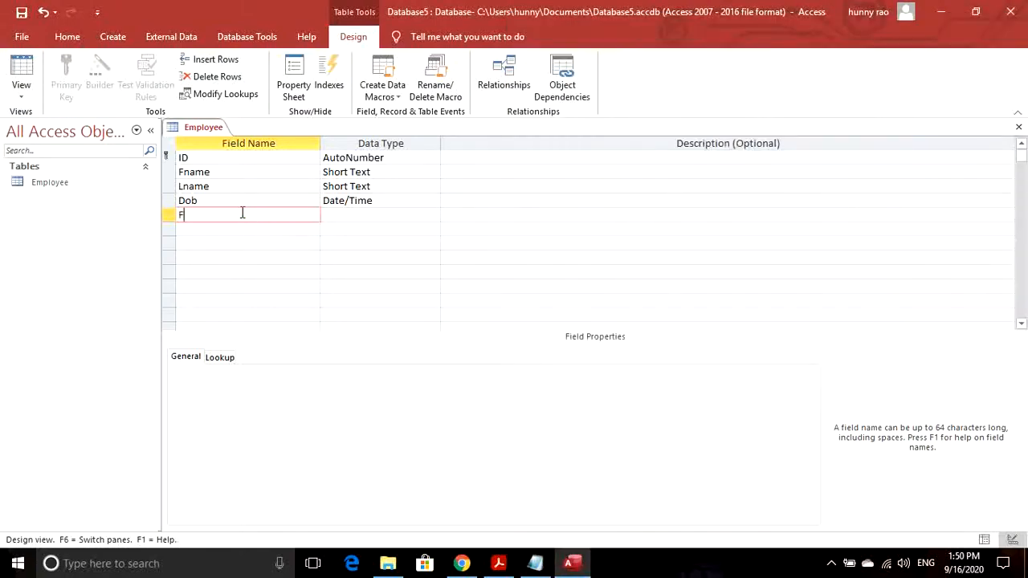
pyautogui.write('Date')
pyautogui.press('BackSpace')
pyautogui.write('joined')
pyautogui.click(349, 214)
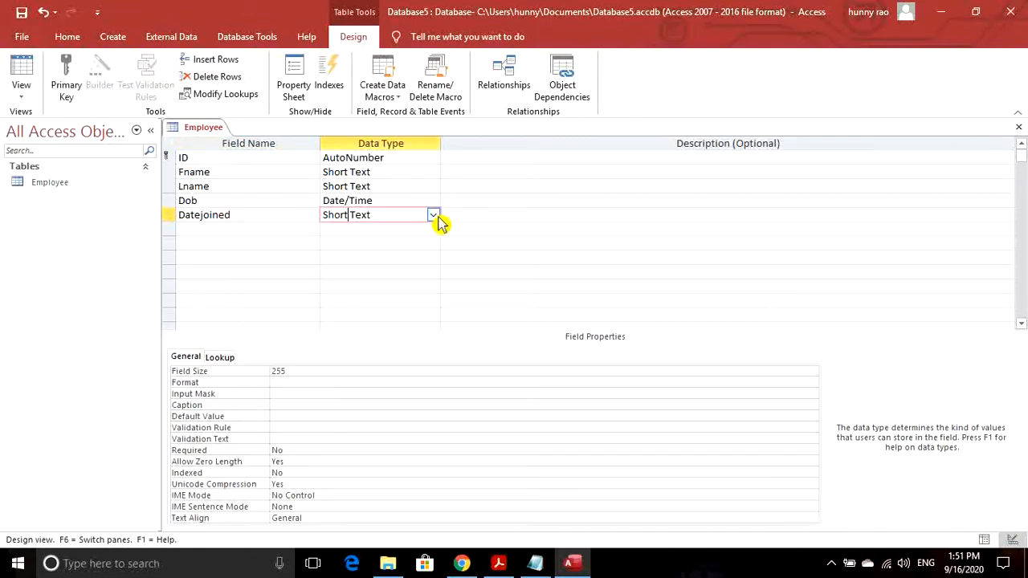
pyautogui.click(432, 215)
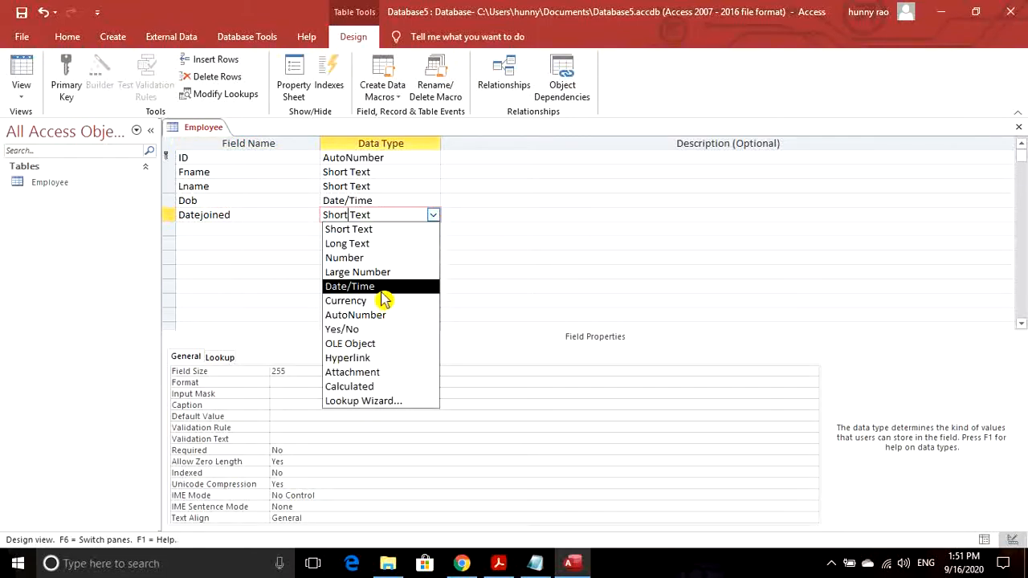
pyautogui.click(383, 289)
# Add a field named Salary below Datejoined and set its data type to Currency.
pyautogui.click(239, 229)
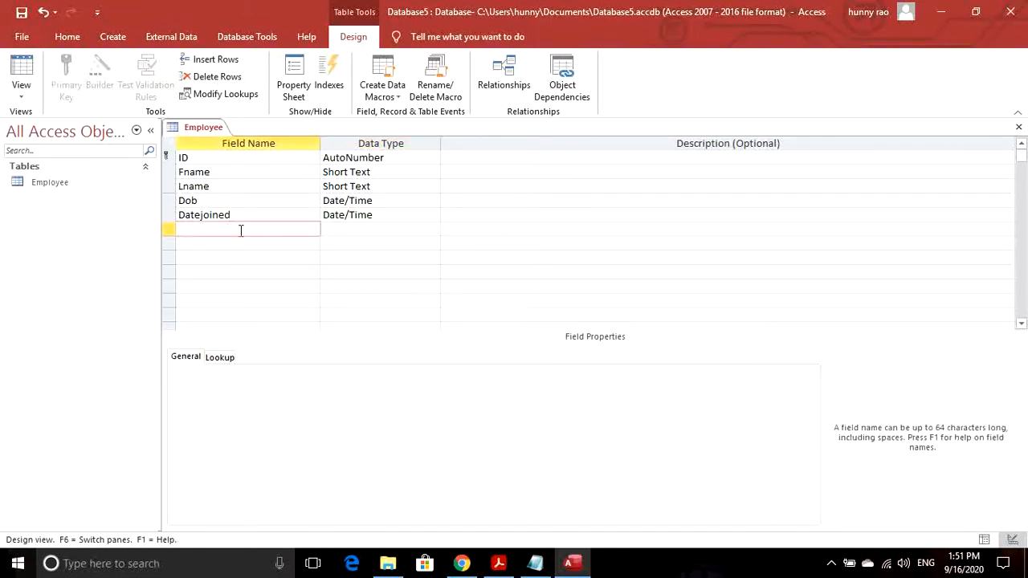
pyautogui.write('Salary')
pyautogui.click(340, 231)
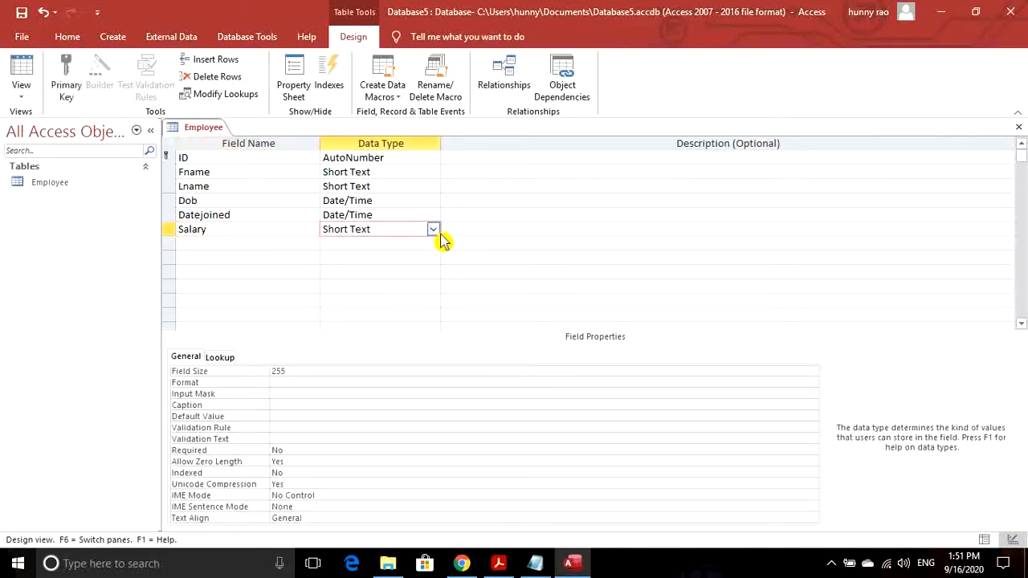
pyautogui.click(433, 231)
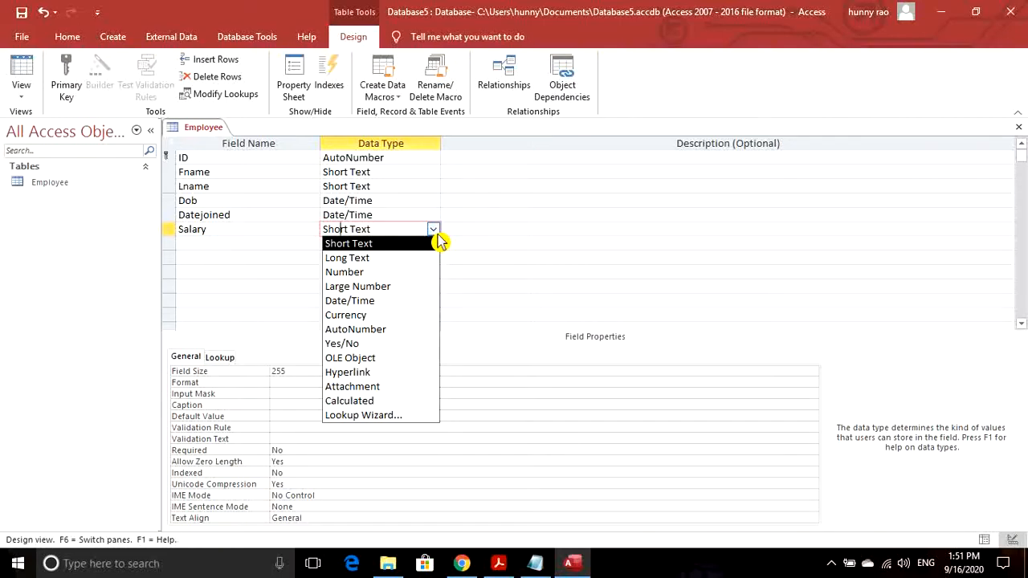
pyautogui.click(347, 315)
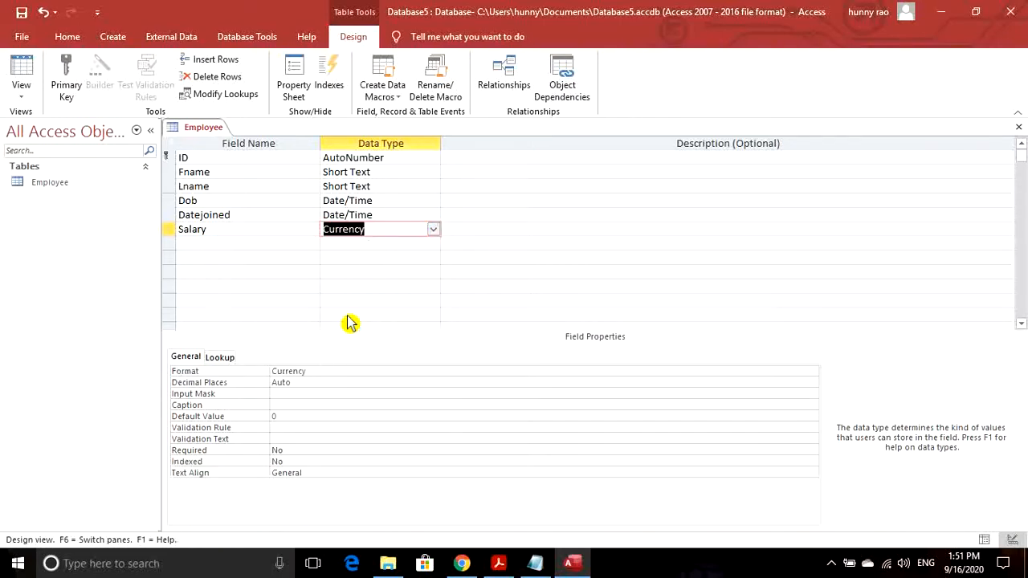
# Check the Notepad list for the next field, and add Address with the Long Text data type below Salary.
pyautogui.click(261, 243)
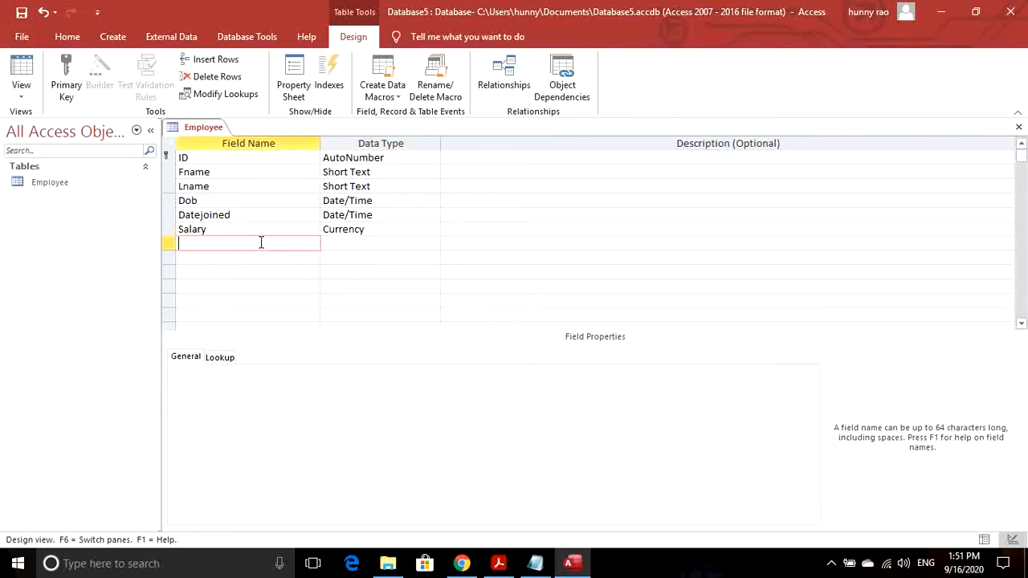
pyautogui.click(572, 565)
pyautogui.click(572, 565)
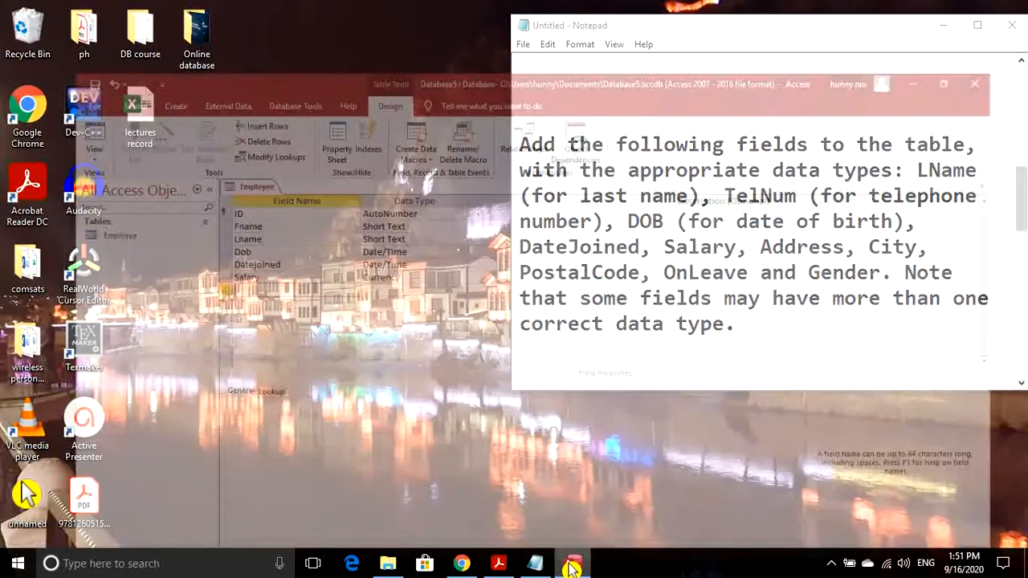
pyautogui.click(538, 565)
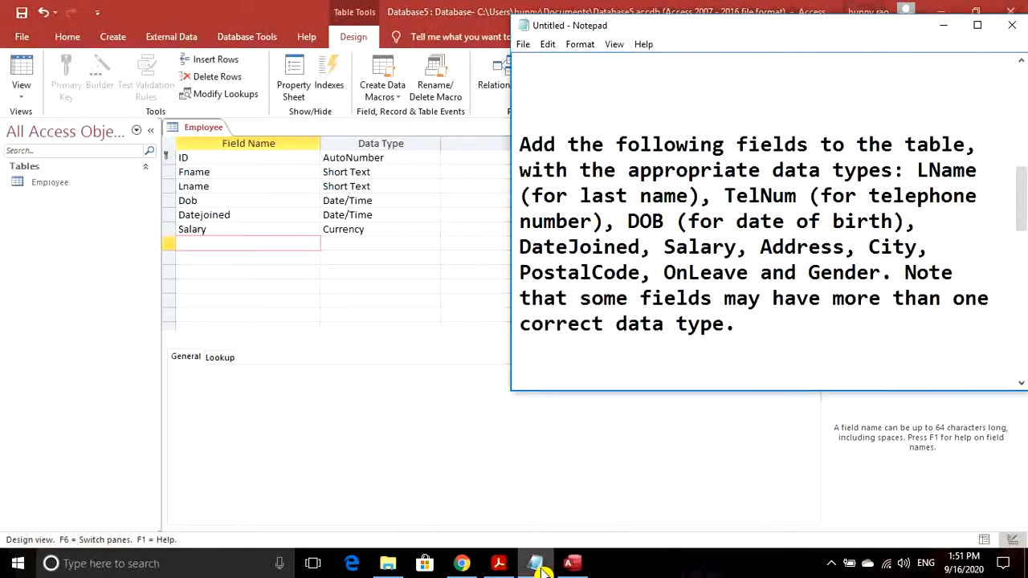
pyautogui.click(538, 566)
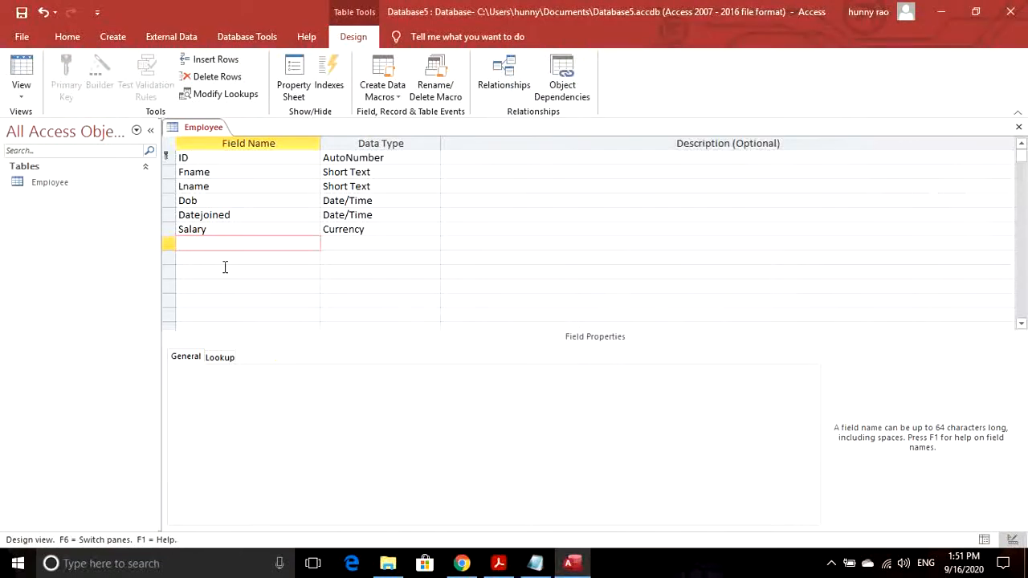
pyautogui.write('Address')
pyautogui.click(345, 243)
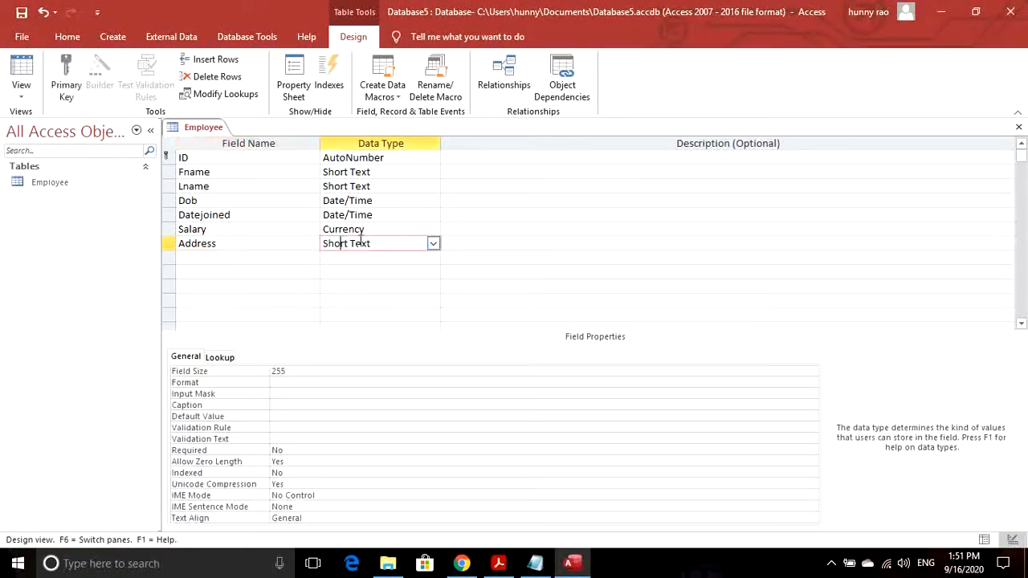
pyautogui.click(434, 244)
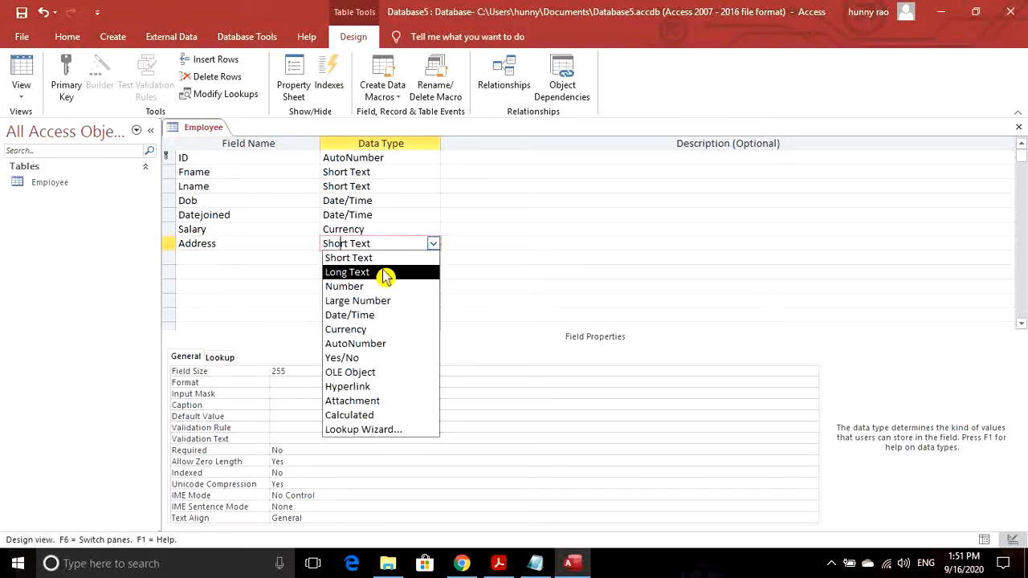
pyautogui.click(382, 276)
# Add a field named City below Address in the Employee table, with the Short Text data type.
pyautogui.click(257, 256)
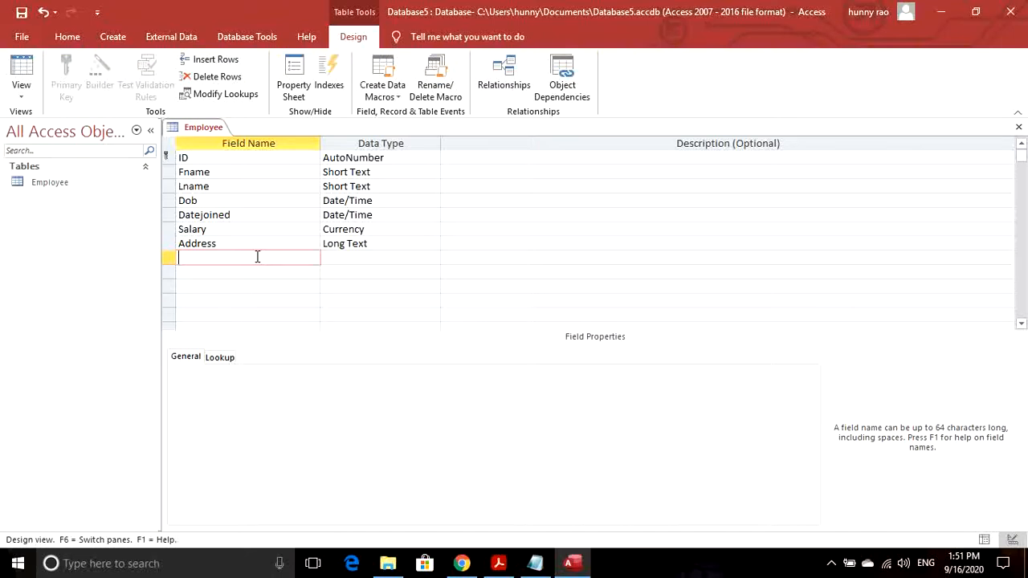
pyautogui.write('City')
pyautogui.click(301, 273)
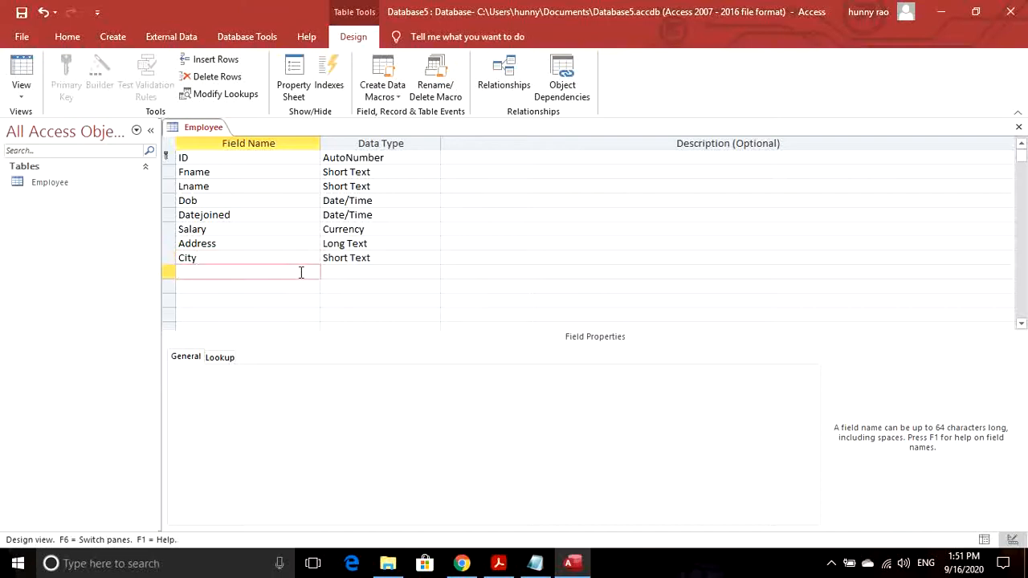
# Add a field named Postalcode below City and set its data type to Number.
pyautogui.press('Tab')
pyautogui.write('Po')
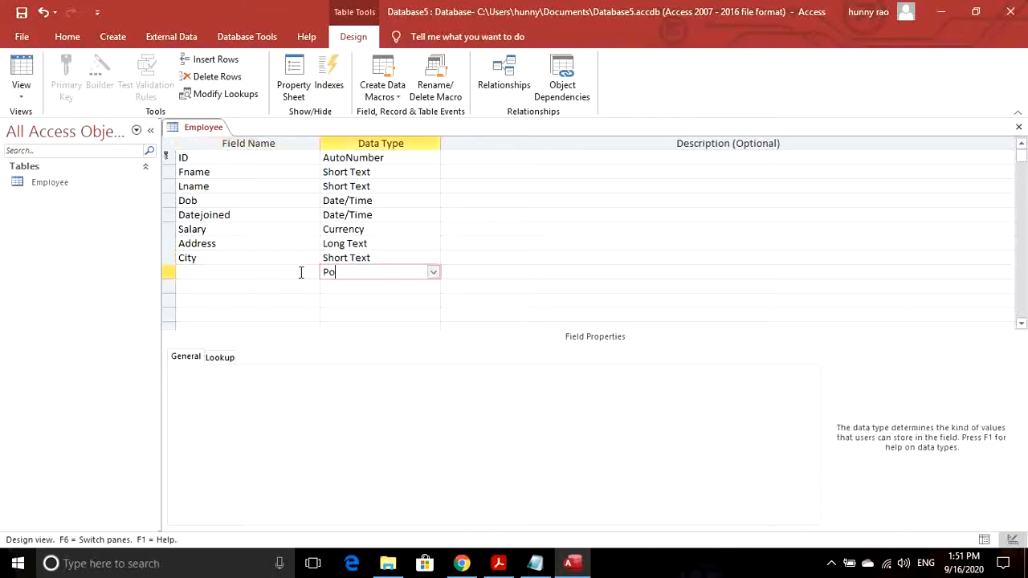
pyautogui.press('BackSpace')
pyautogui.press('BackSpace')
pyautogui.click(433, 272)
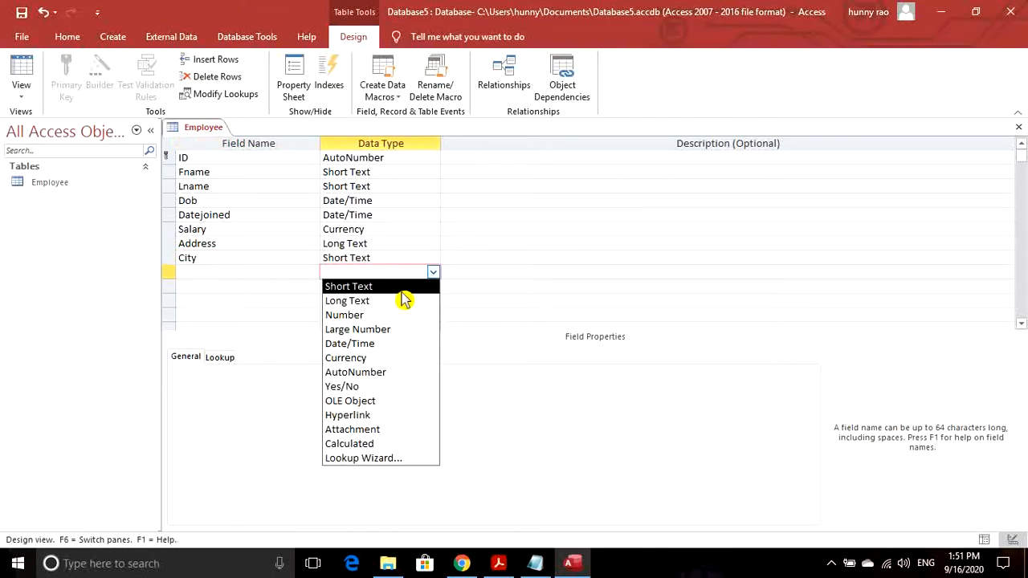
pyautogui.click(386, 316)
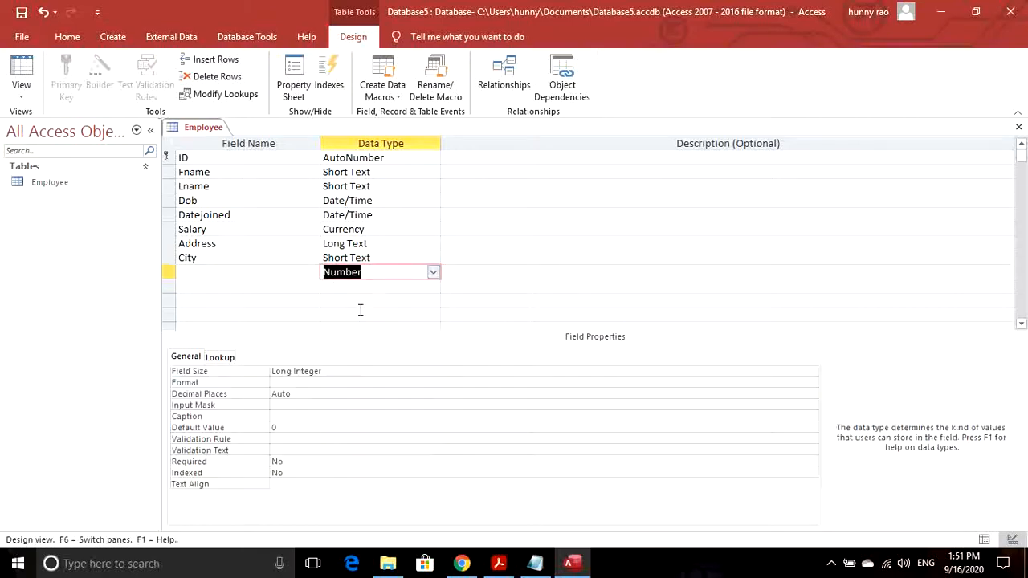
pyautogui.click(281, 278)
pyautogui.write('Postalcode')
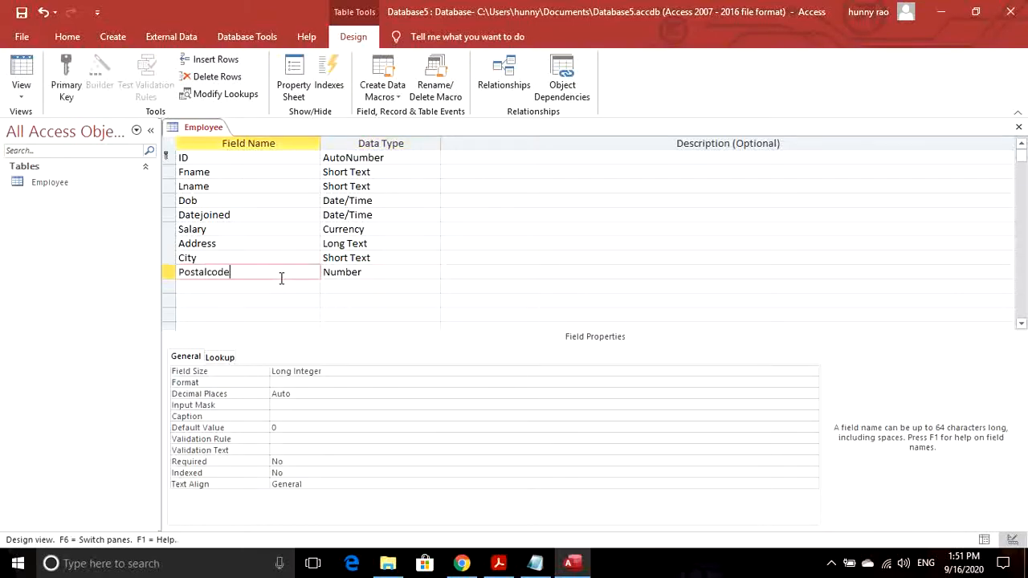
pyautogui.click(403, 271)
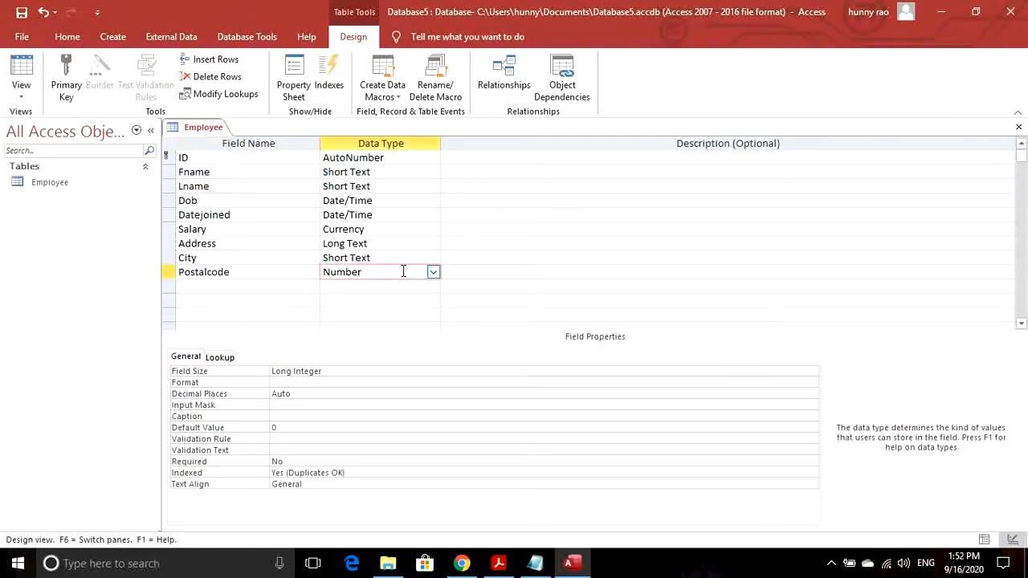
# Consult the Notepad field list, and add a field named Onleave with the Yes/No data type below Postalcode.
pyautogui.click(293, 283)
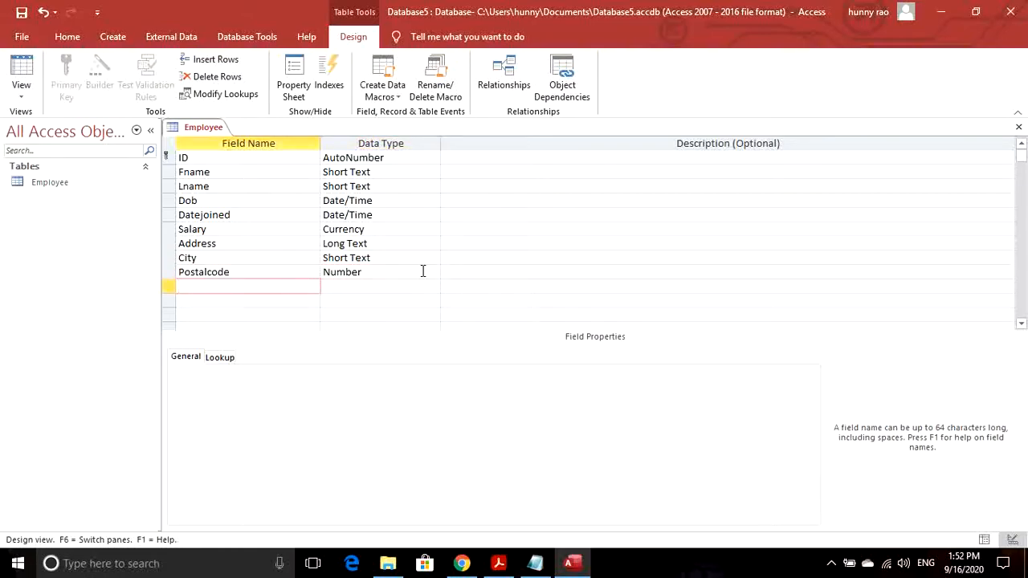
pyautogui.click(545, 569)
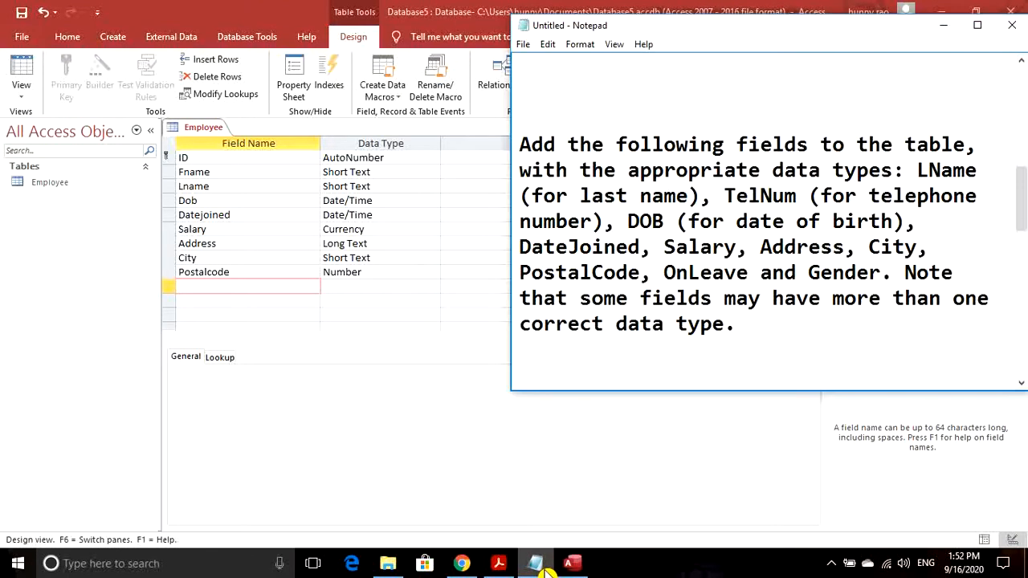
pyautogui.click(539, 566)
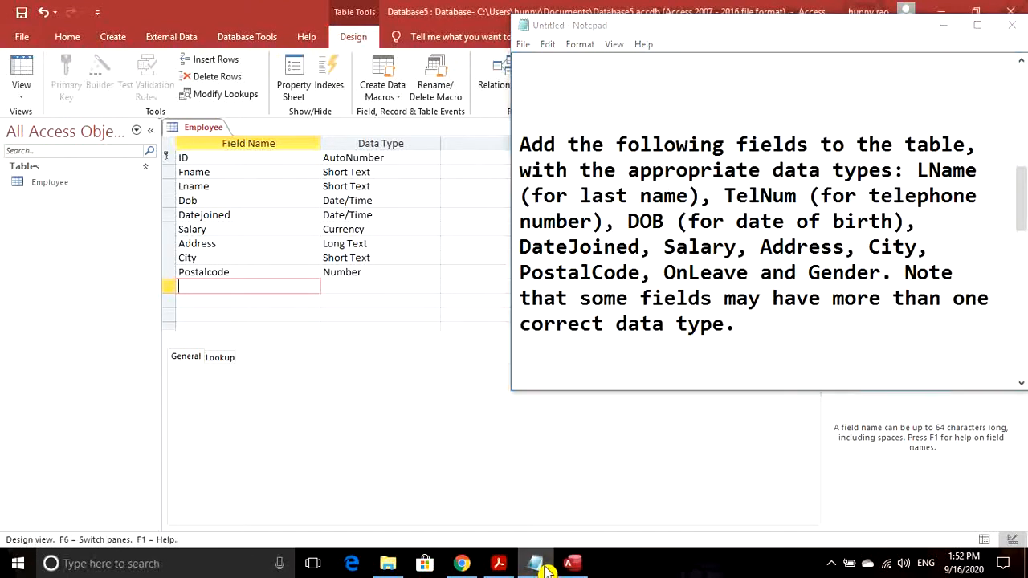
pyautogui.write('O')
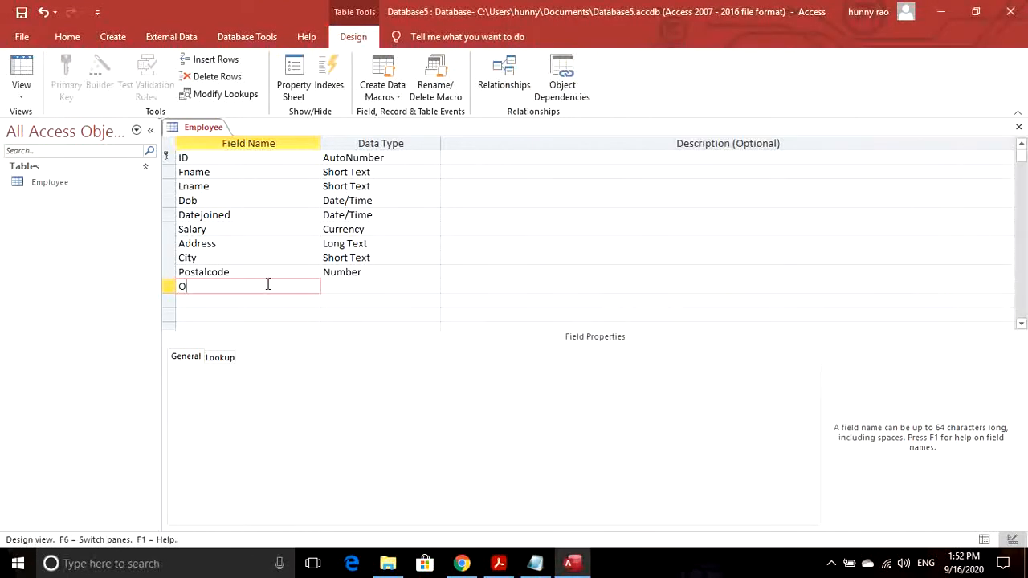
pyautogui.write('nleave')
pyautogui.click(347, 291)
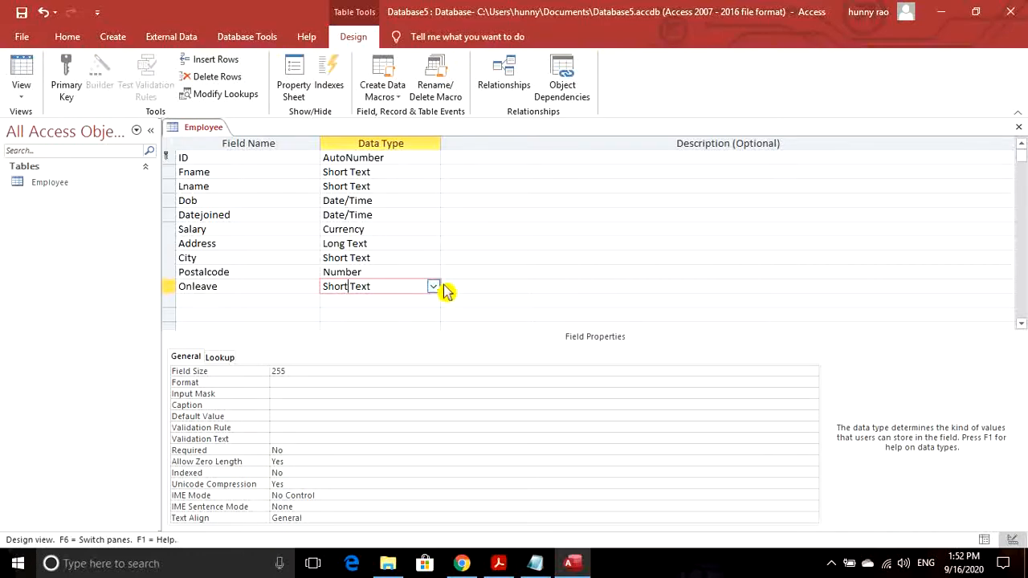
pyautogui.click(433, 287)
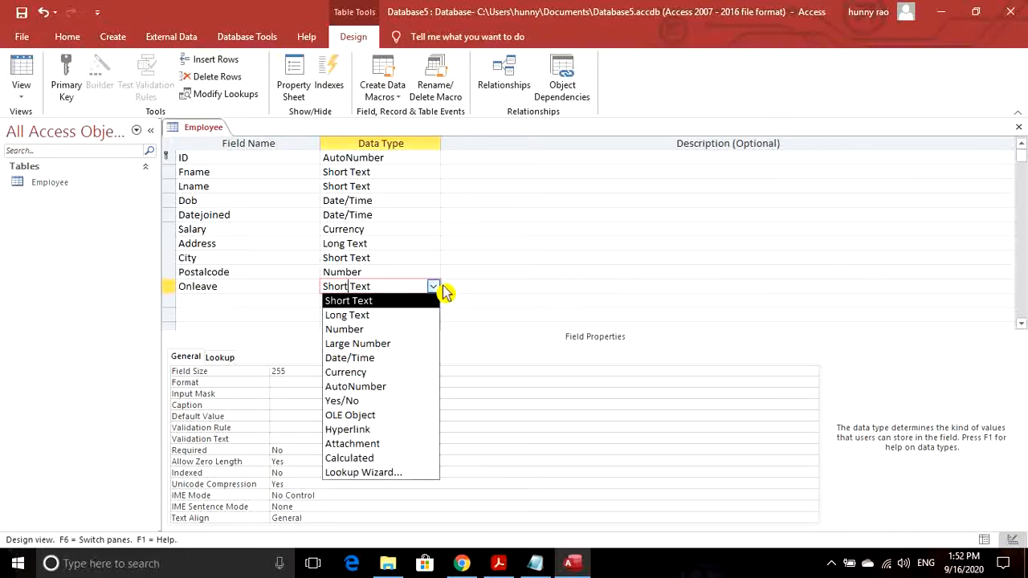
pyautogui.click(369, 402)
# Check the Notepad list for the last field, and add Gender with the Short Text data type below Onleave.
pyautogui.click(270, 300)
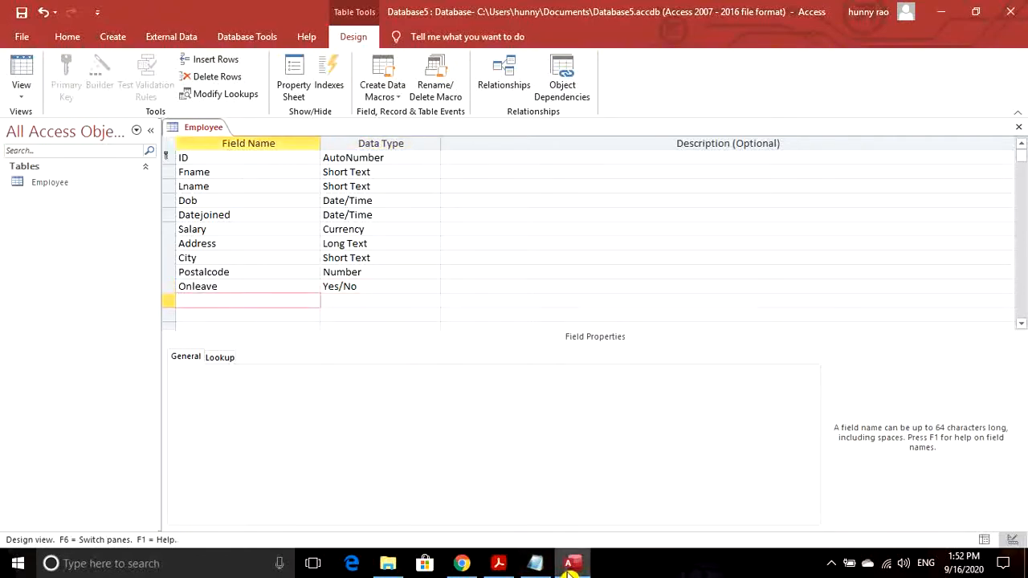
pyautogui.click(538, 565)
pyautogui.click(546, 568)
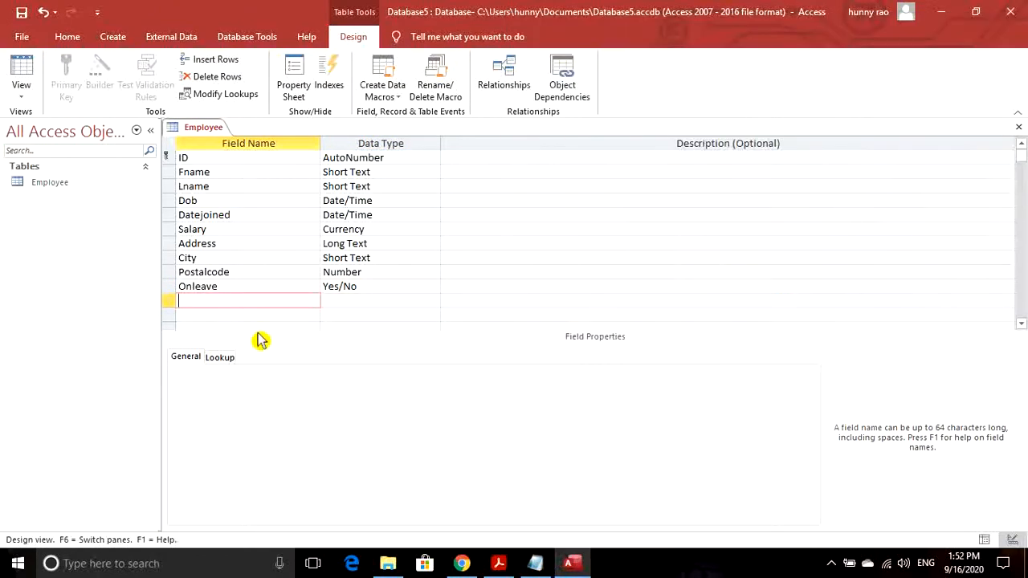
pyautogui.write('Gender')
pyautogui.click(367, 305)
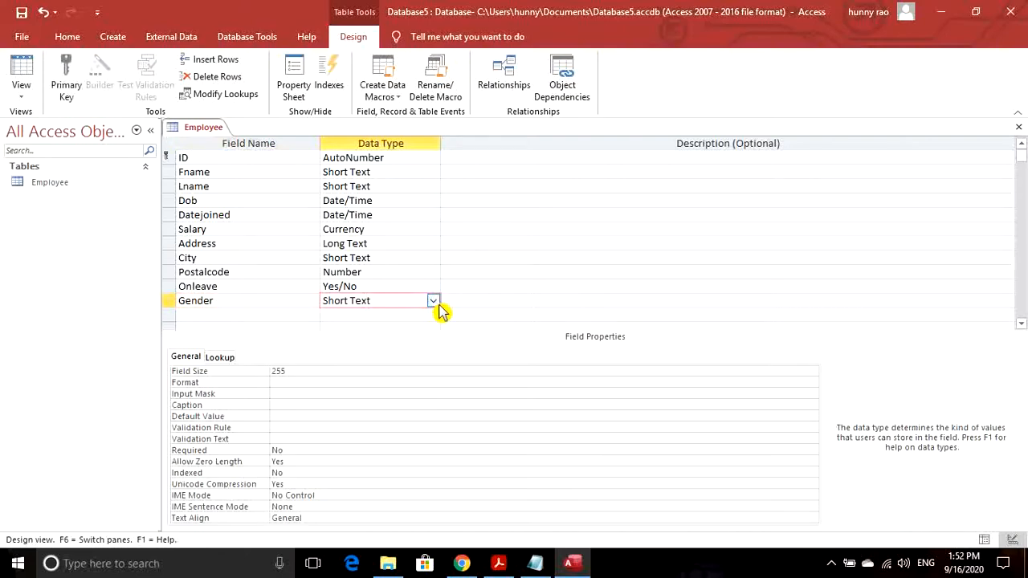
pyautogui.click(275, 299)
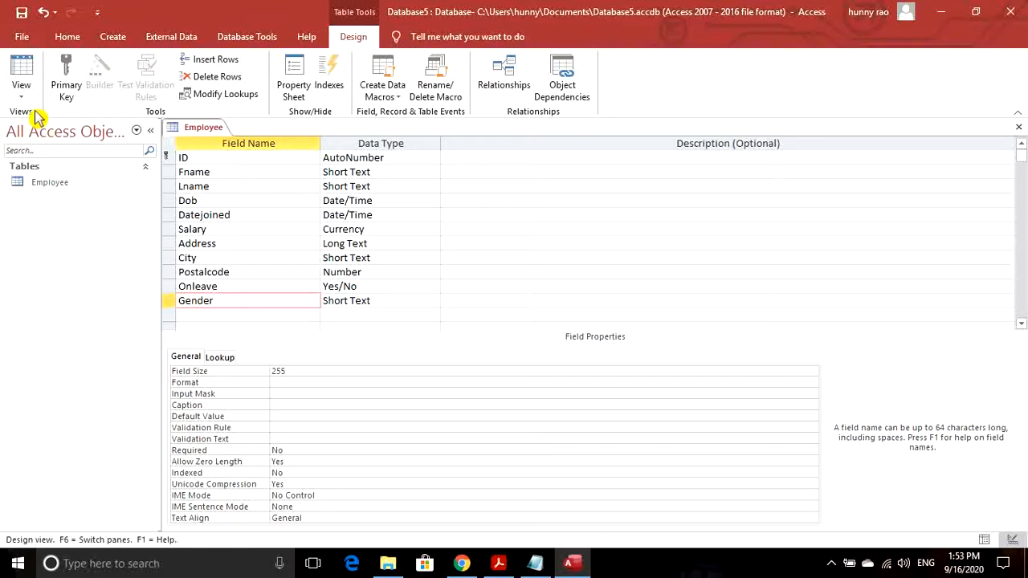
# Save the Employee table and switch it to Datasheet View to review its columns.
pyautogui.click(22, 12)
pyautogui.click(23, 96)
pyautogui.click(53, 130)
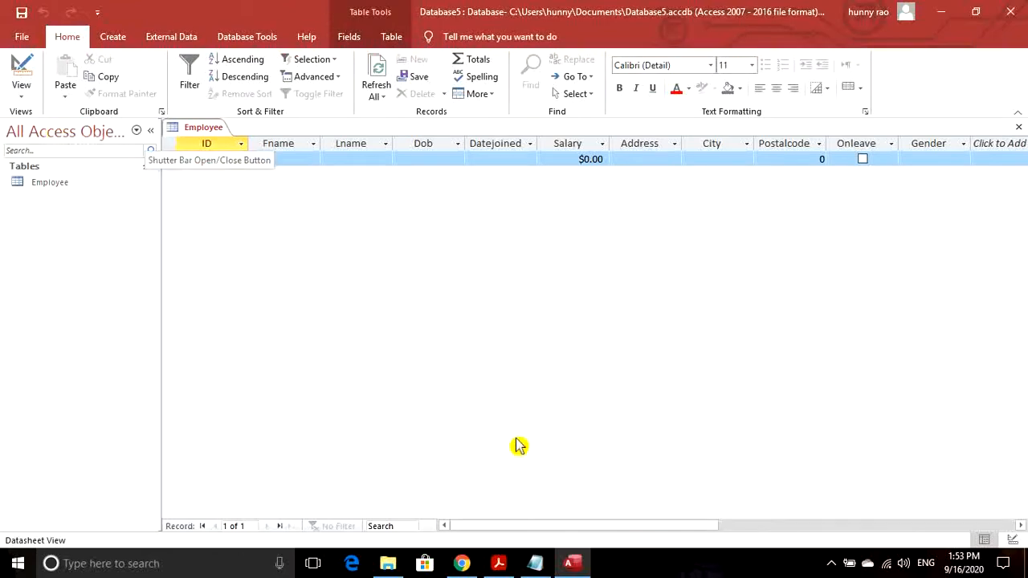
pyautogui.moveTo(630, 527); pyautogui.dragTo(587, 530)
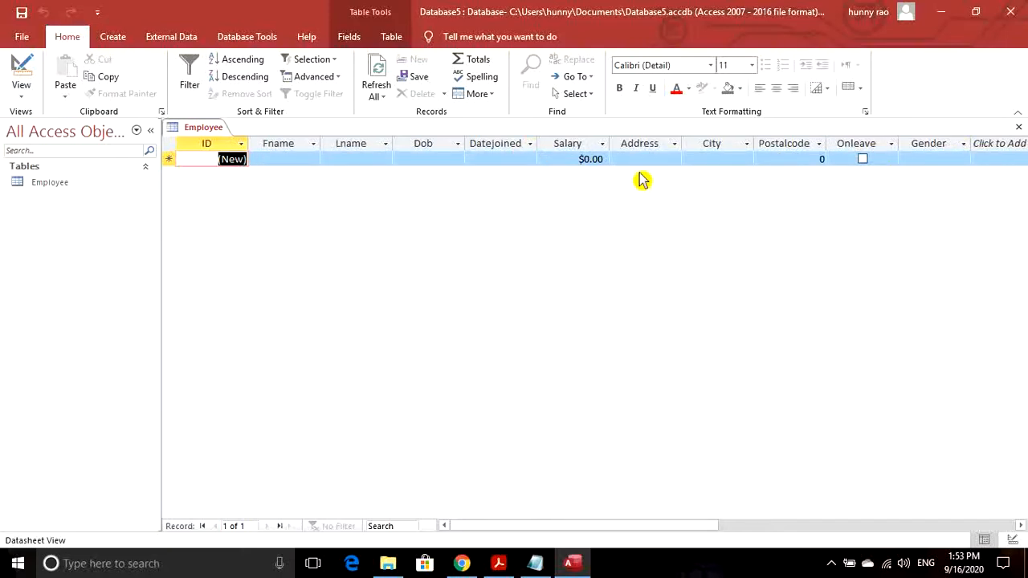
# Return the Employee table to Design View and examine the Indexed and Text Align options of the Gender field.
pyautogui.click(23, 93)
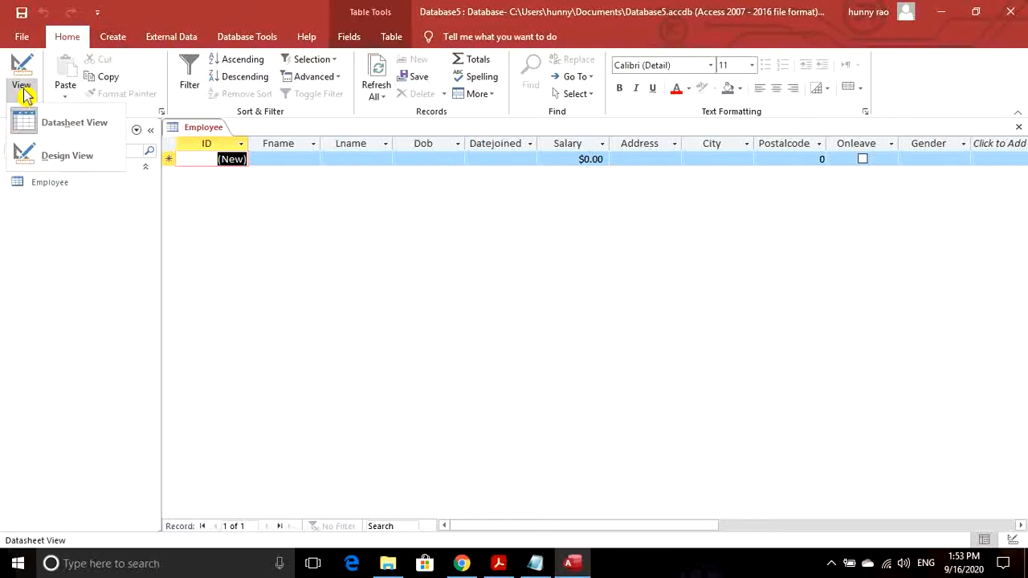
pyautogui.click(46, 160)
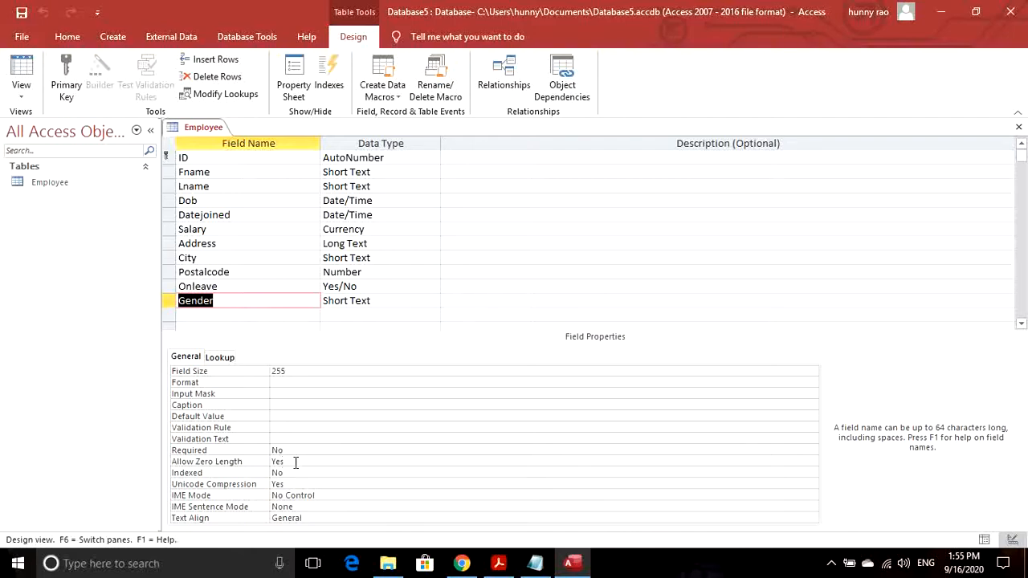
pyautogui.click(289, 472)
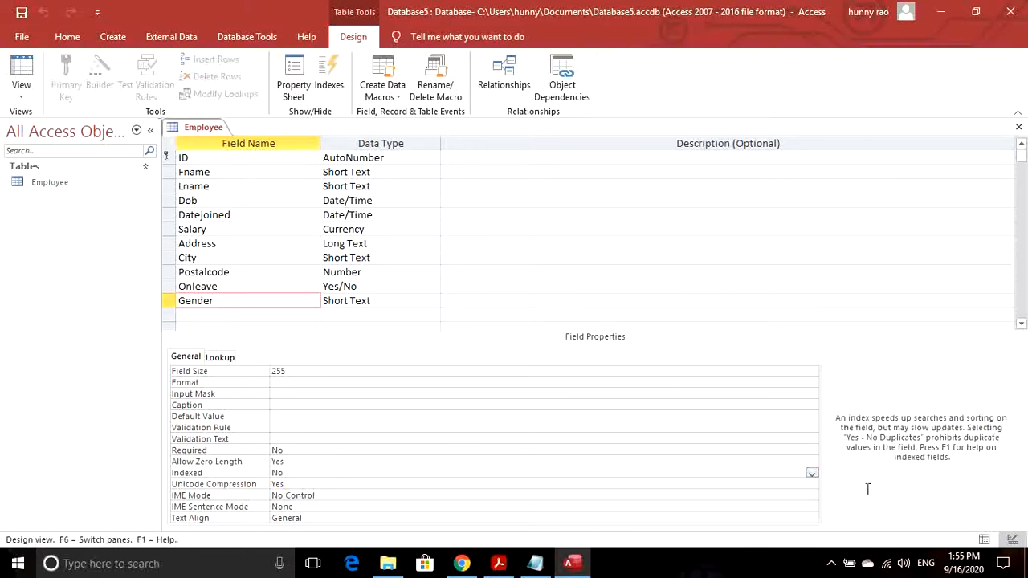
pyautogui.click(811, 474)
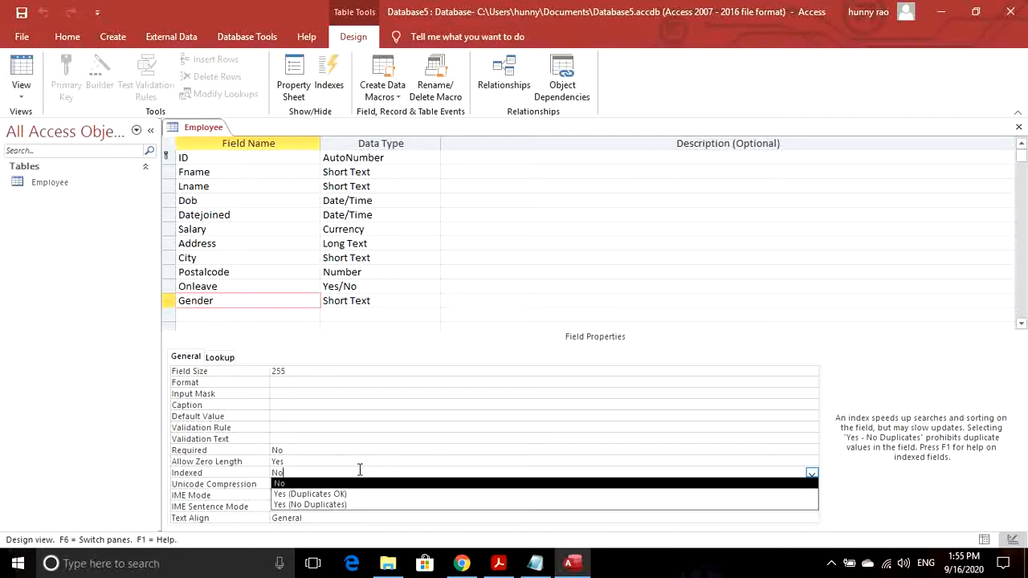
pyautogui.click(861, 481)
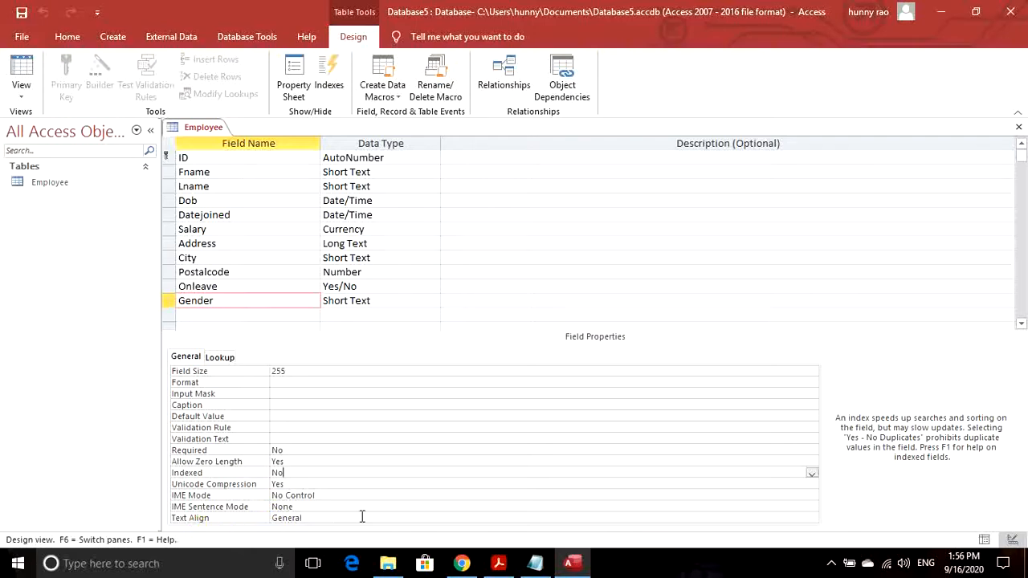
pyautogui.click(803, 518)
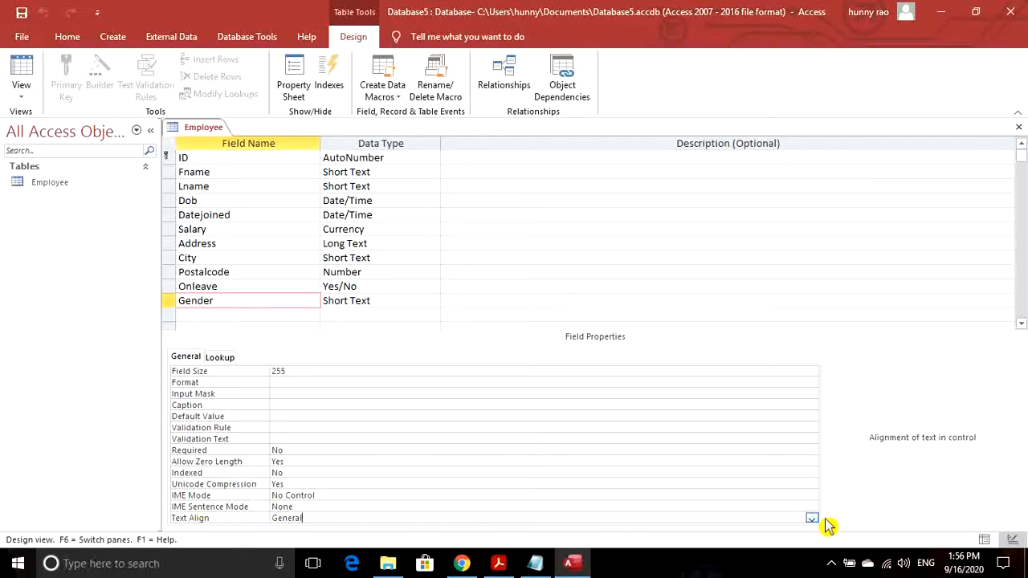
pyautogui.click(811, 519)
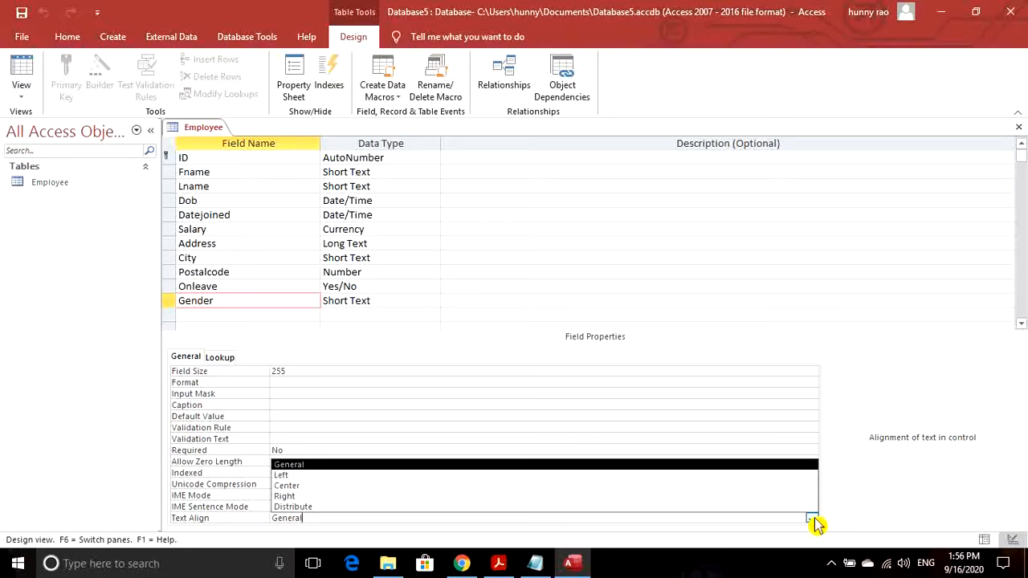
pyautogui.click(811, 519)
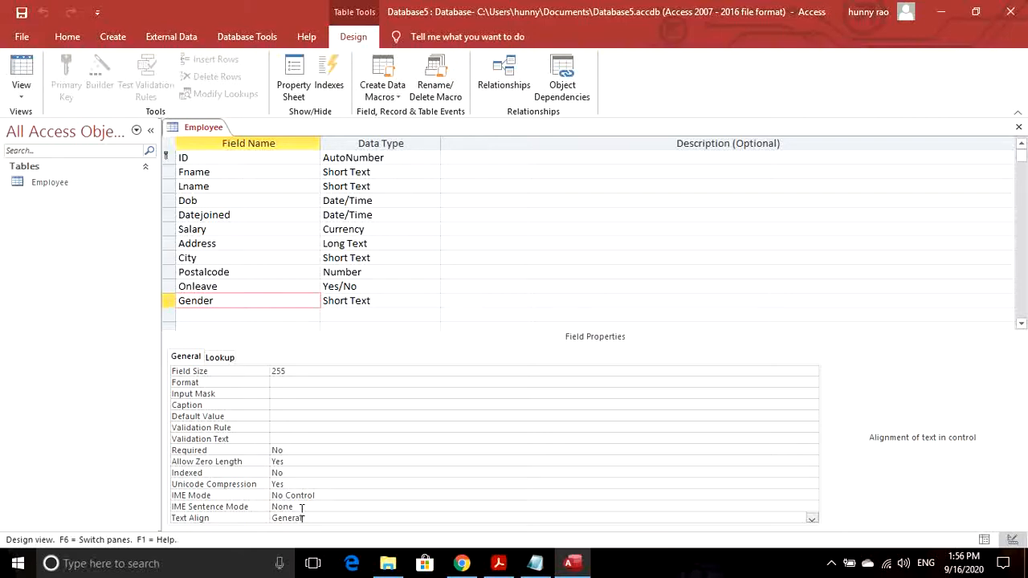
# Read the Notepad instructions on modifying the field properties of the Employee table.
pyautogui.click(534, 563)
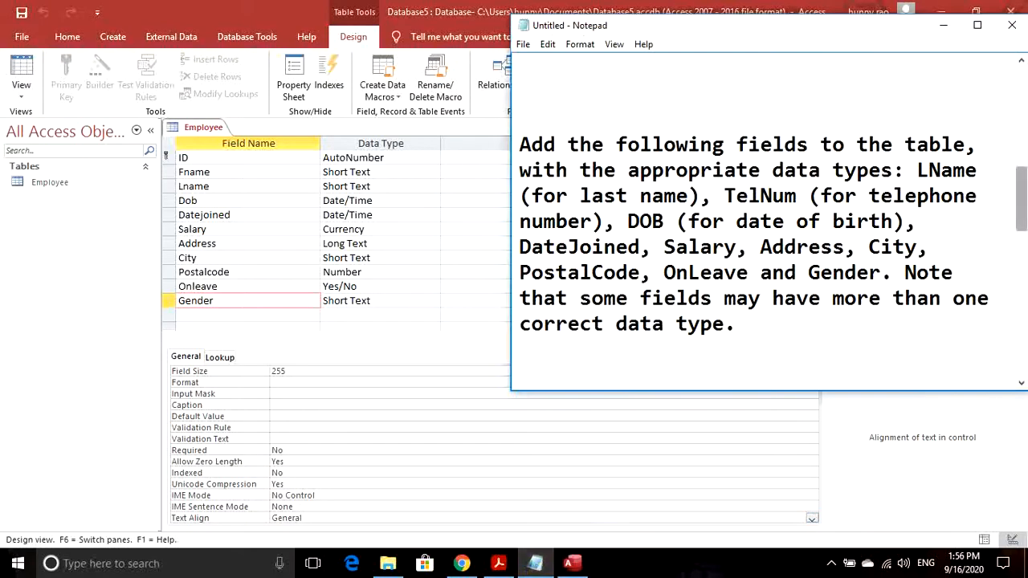
pyautogui.moveTo(1016, 218); pyautogui.dragTo(1022, 366)
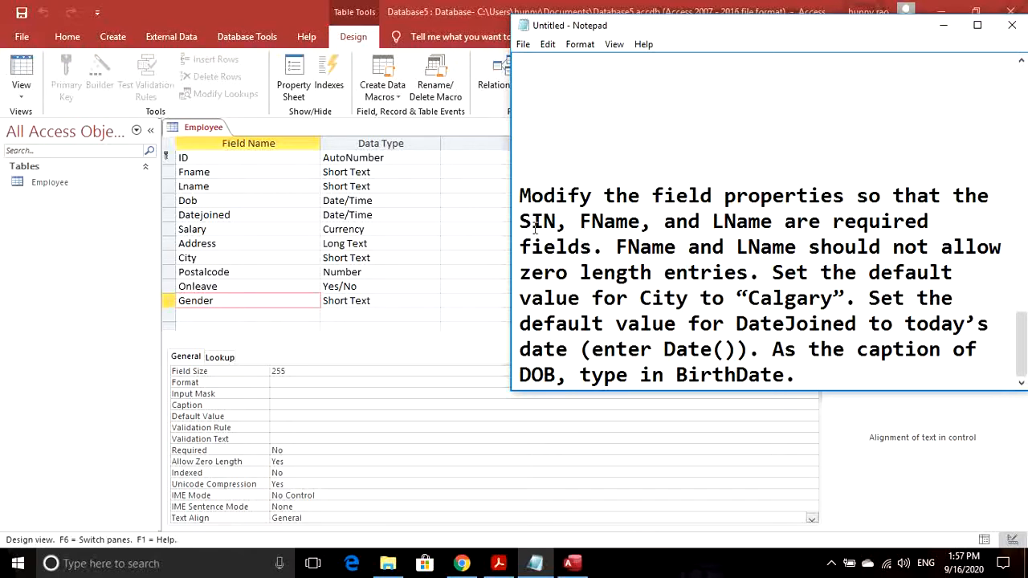
# Rename the ID field of the Employee table to SID and set its data type to Number.
pyautogui.click(183, 157)
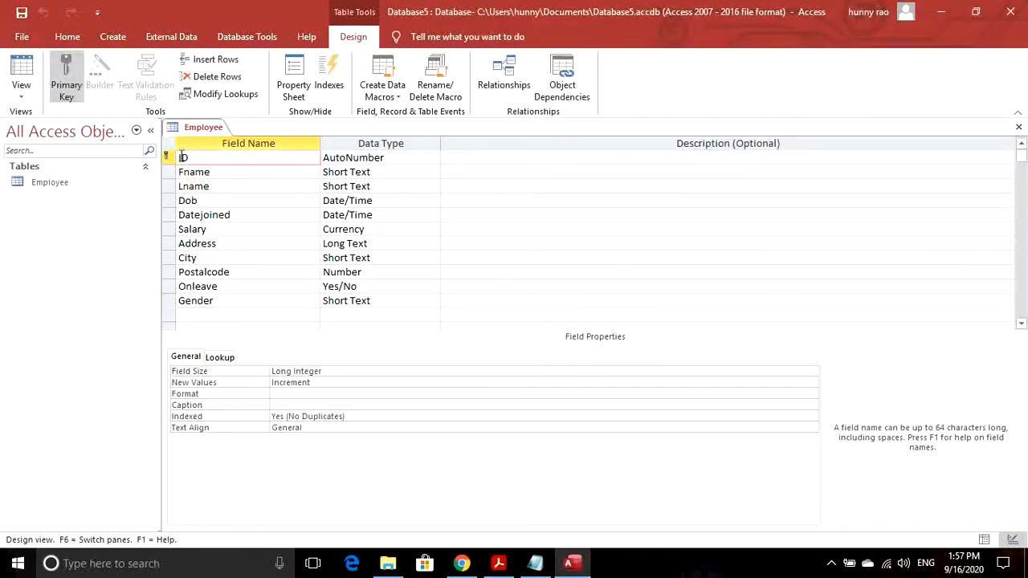
pyautogui.click(180, 157)
pyautogui.write('S')
pyautogui.click(391, 158)
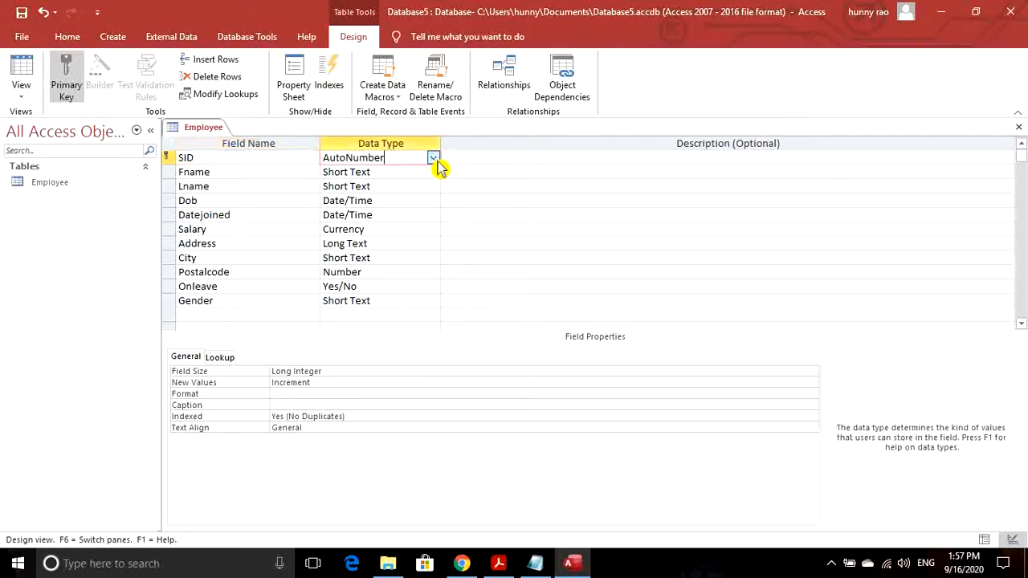
pyautogui.click(432, 158)
pyautogui.click(361, 202)
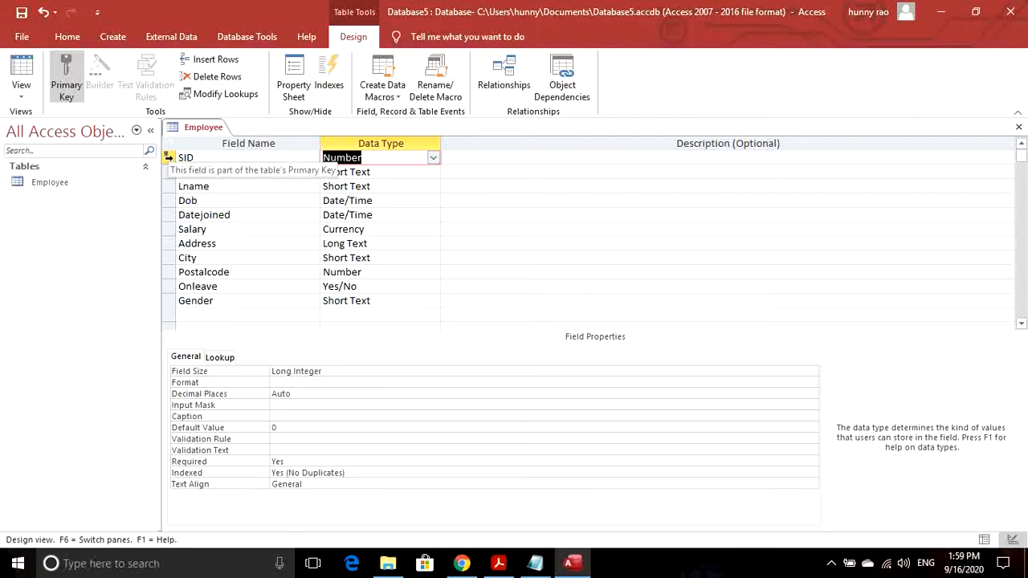
# Move the primary key from SID to Fname, and restore it to SID.
pyautogui.click(168, 158)
pyautogui.rightClick(169, 161)
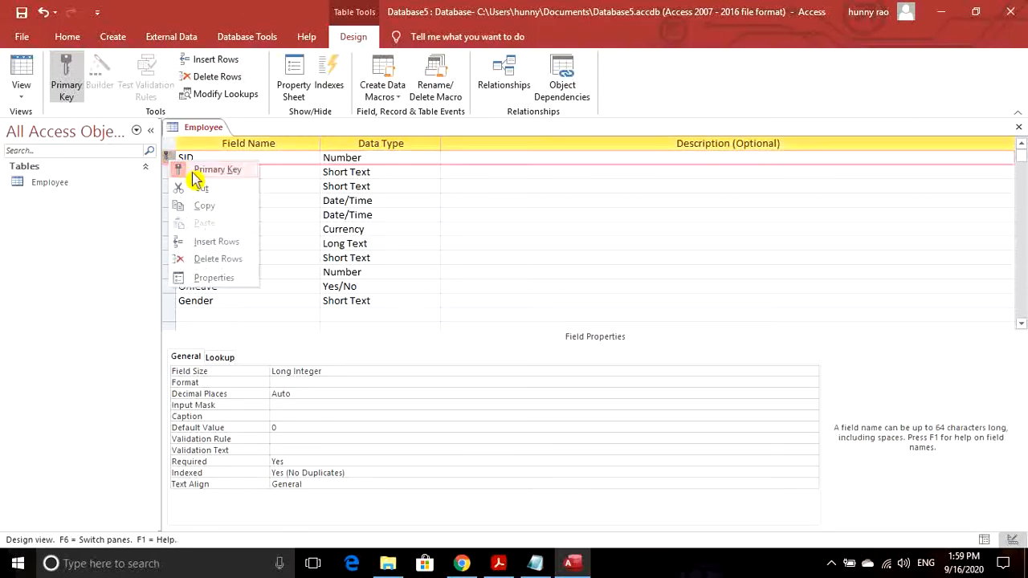
pyautogui.click(195, 171)
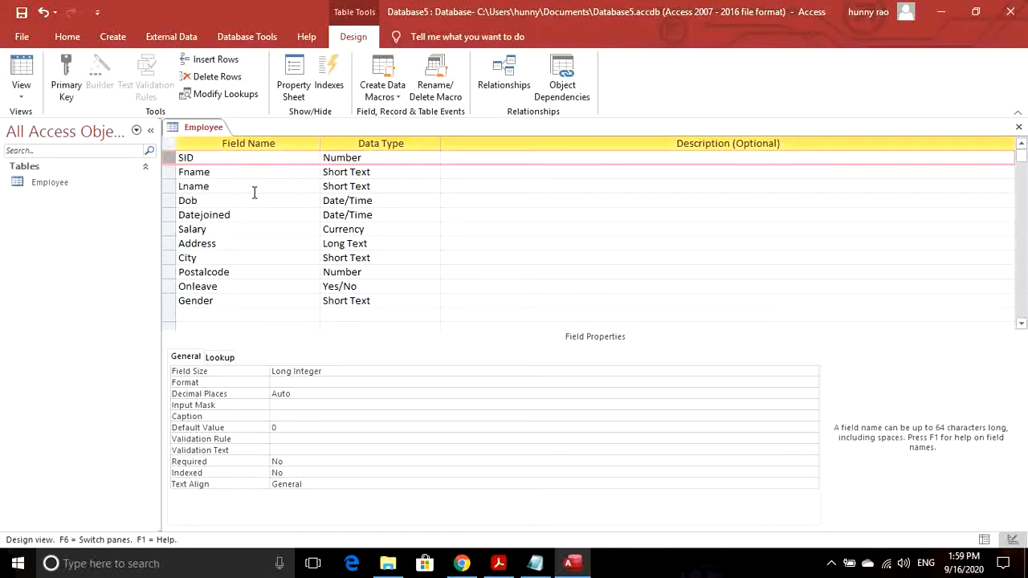
pyautogui.click(187, 172)
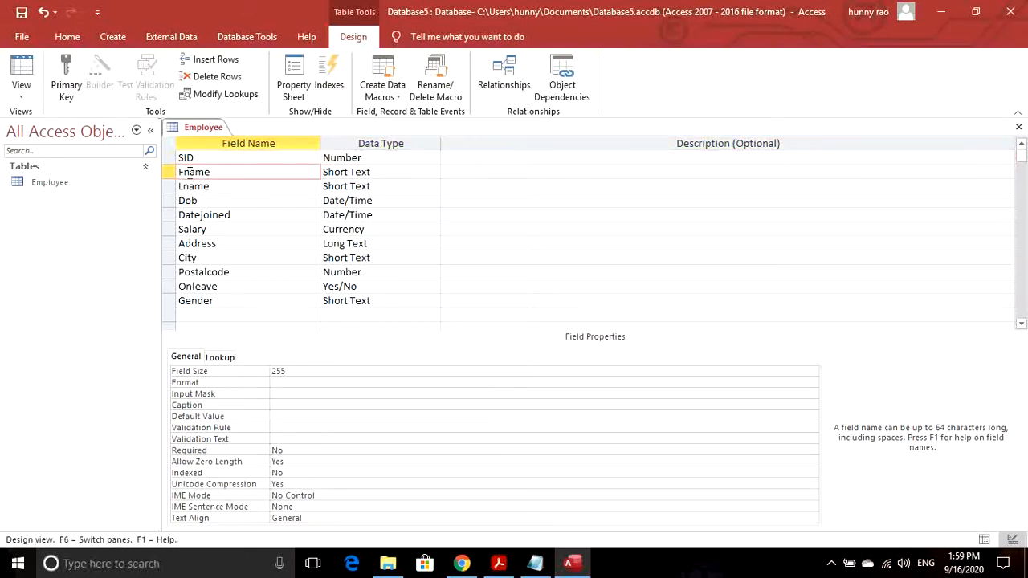
pyautogui.click(72, 81)
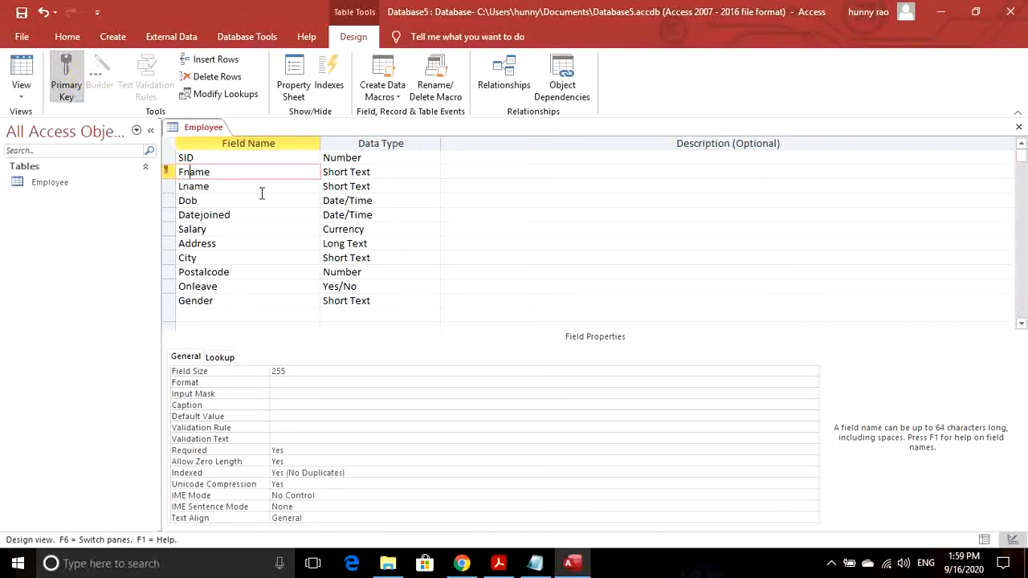
pyautogui.doubleClick(186, 157)
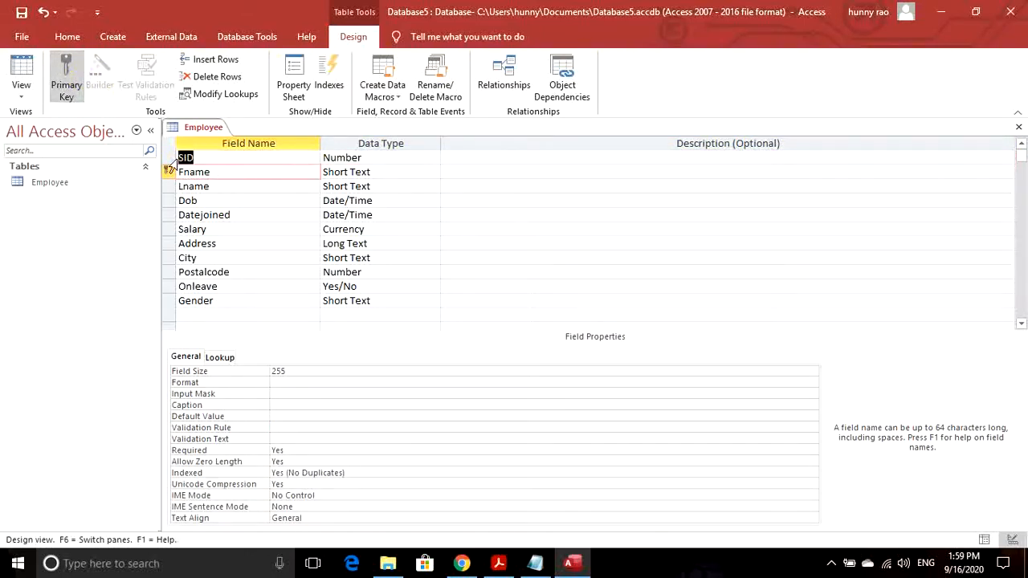
pyautogui.click(68, 85)
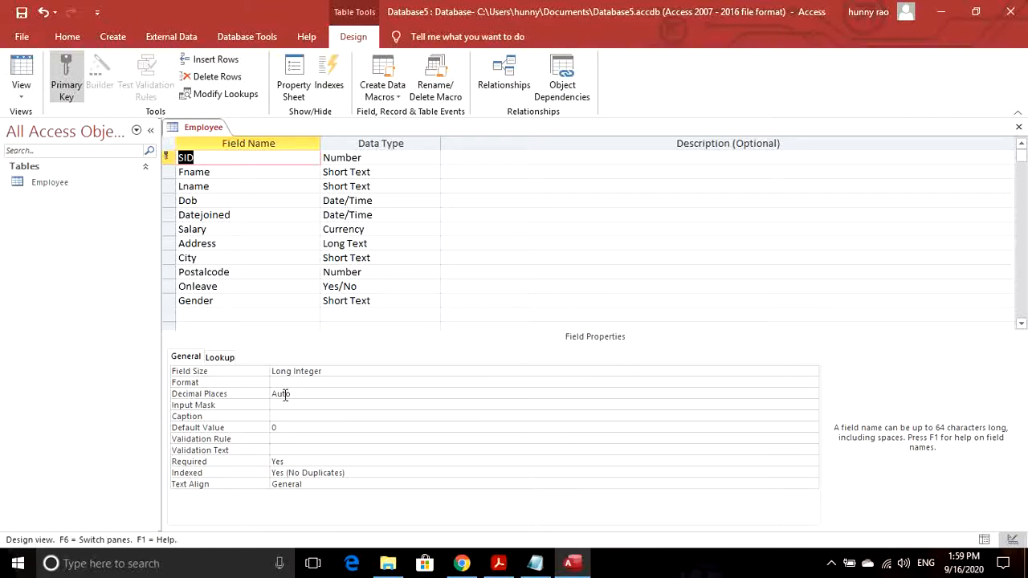
# Check the Required property of SID, and set Required to Yes for the Fname field.
pyautogui.click(310, 462)
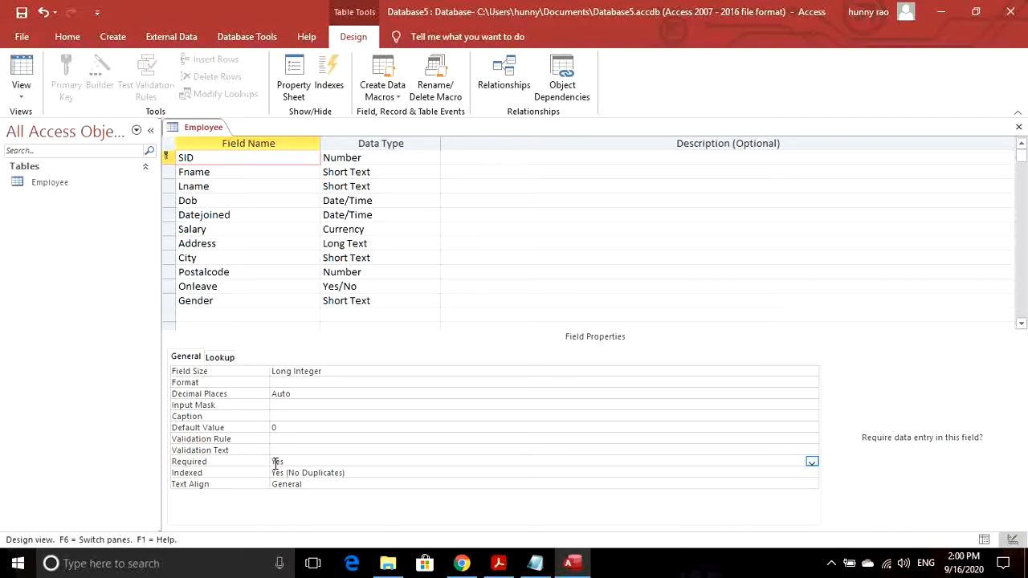
pyautogui.click(239, 171)
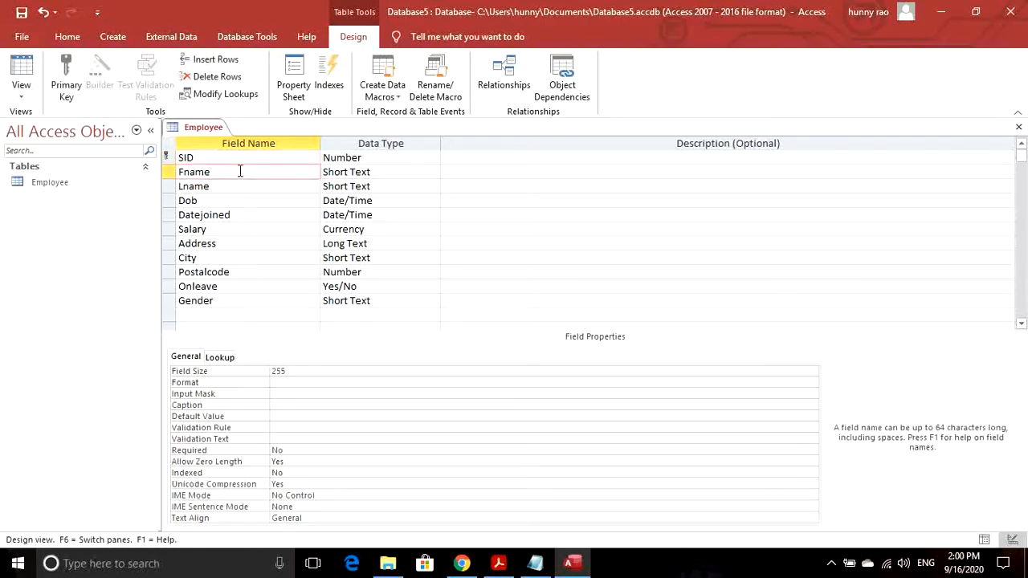
pyautogui.click(312, 450)
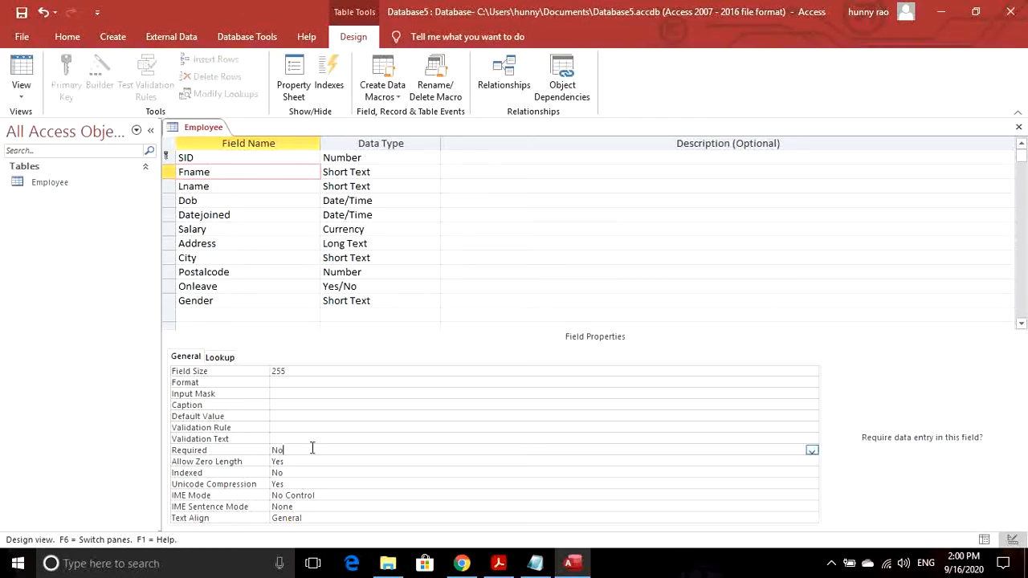
pyautogui.click(812, 451)
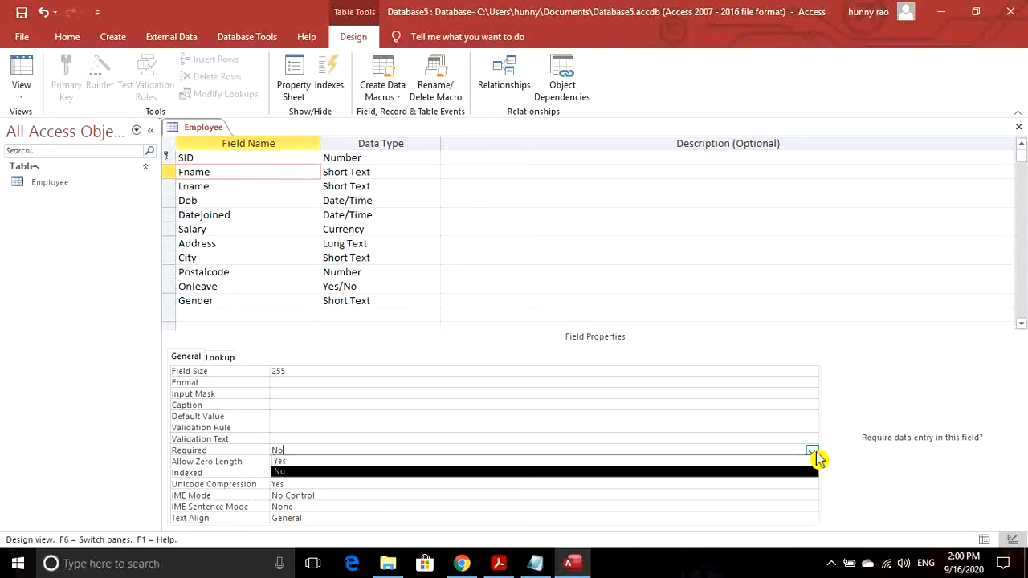
pyautogui.click(777, 462)
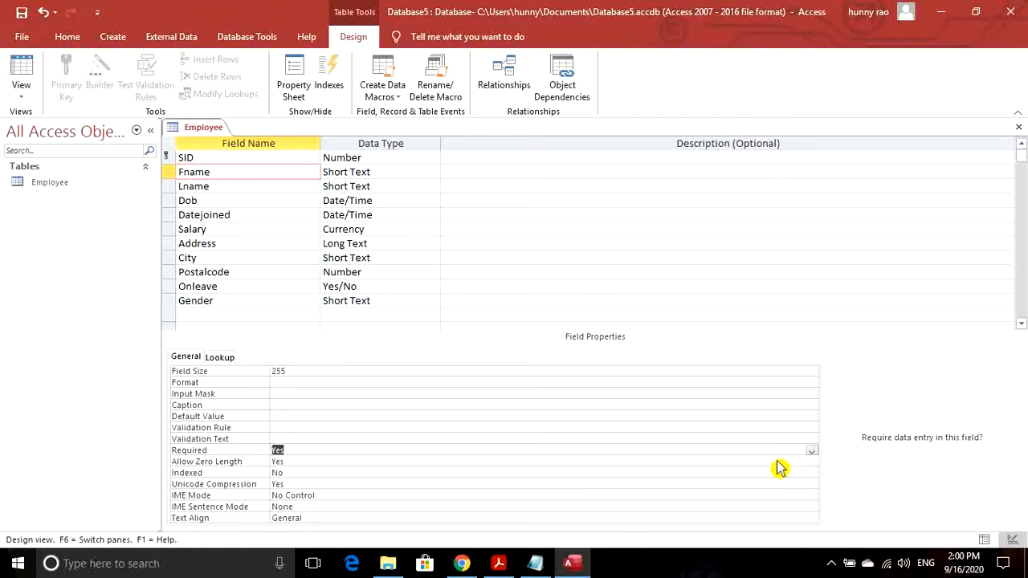
# Set the Required property of the Lname field to Yes.
pyautogui.click(279, 189)
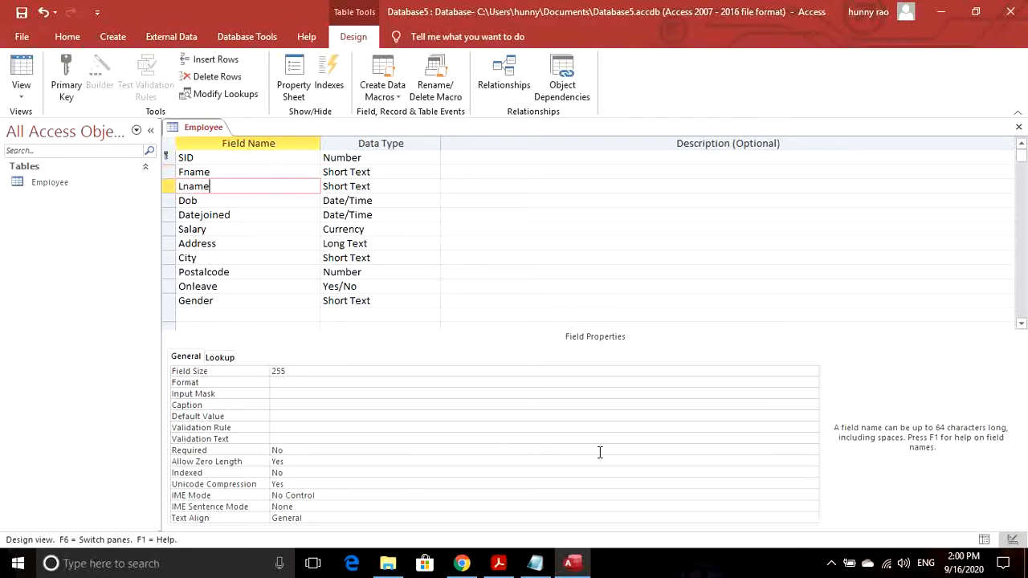
pyautogui.click(772, 452)
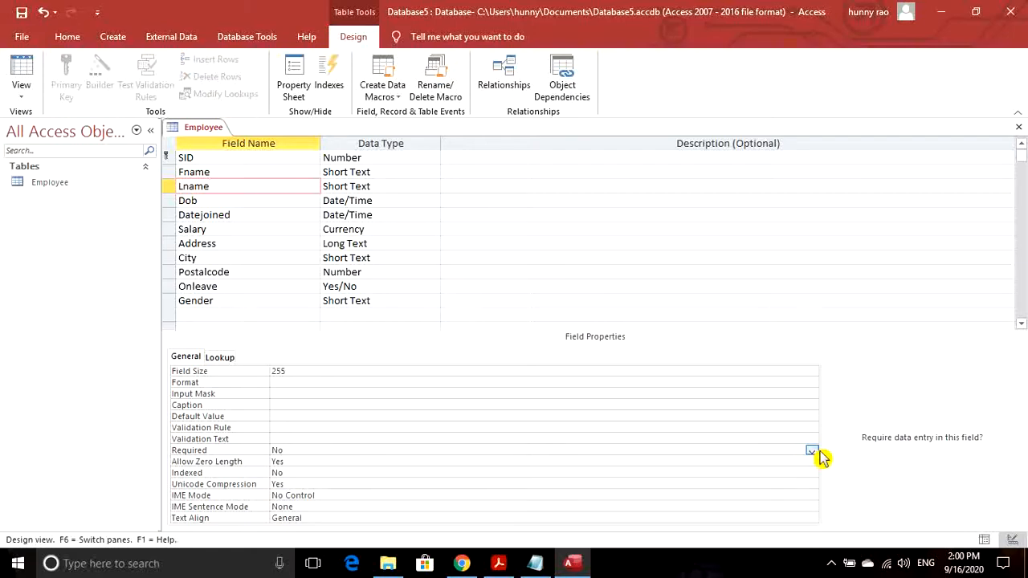
pyautogui.click(812, 451)
pyautogui.click(738, 463)
# Consult the Notepad instructions, and set Allow Zero Length to No for the Lname field.
pyautogui.moveTo(539, 567)
pyautogui.click(591, 453)
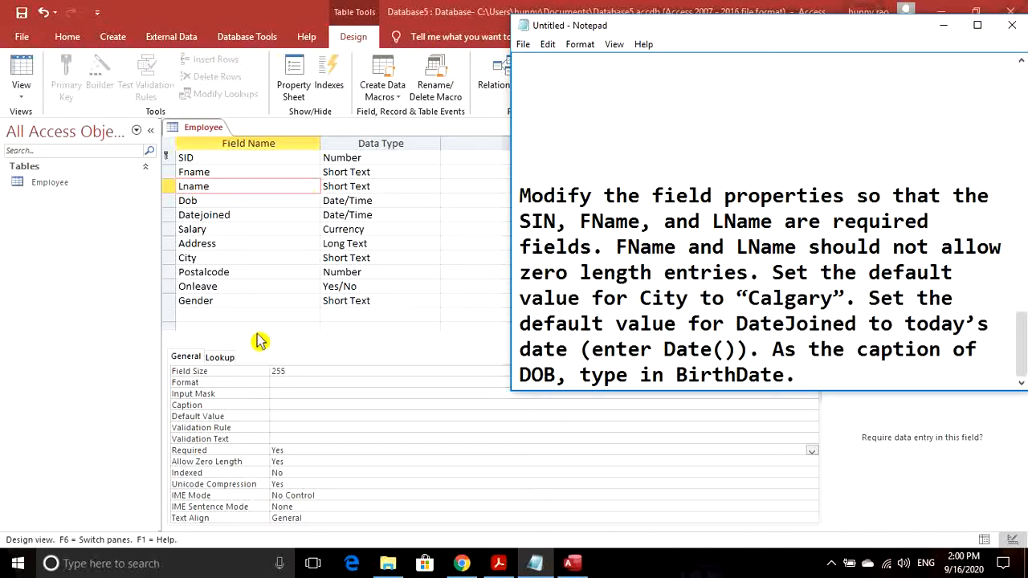
pyautogui.click(316, 467)
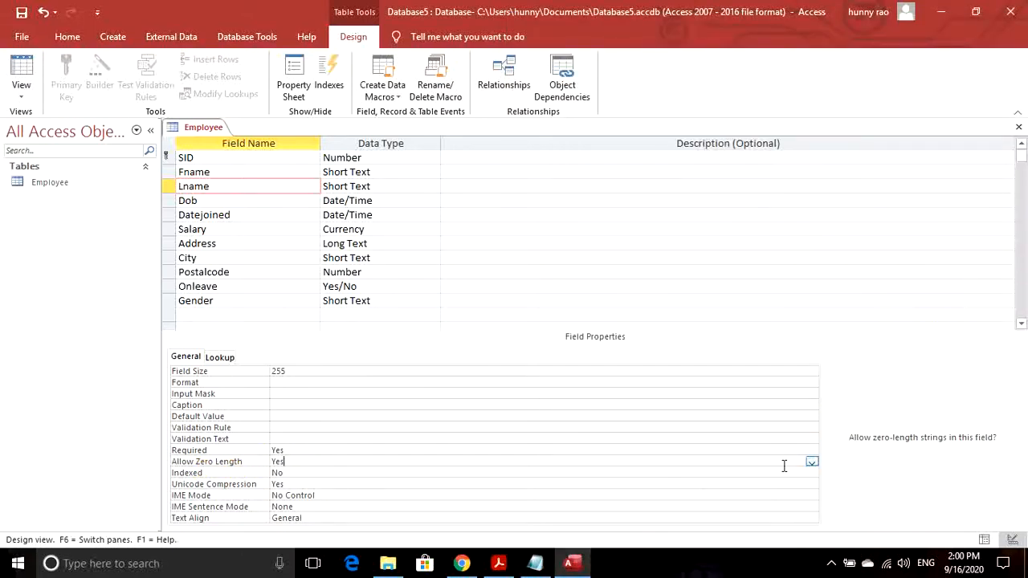
pyautogui.click(812, 462)
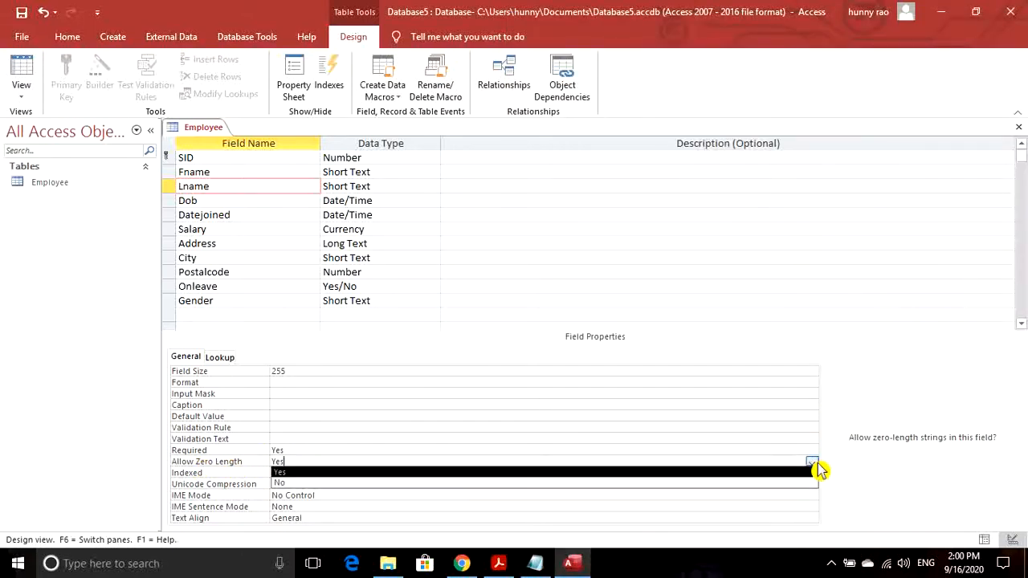
pyautogui.click(765, 483)
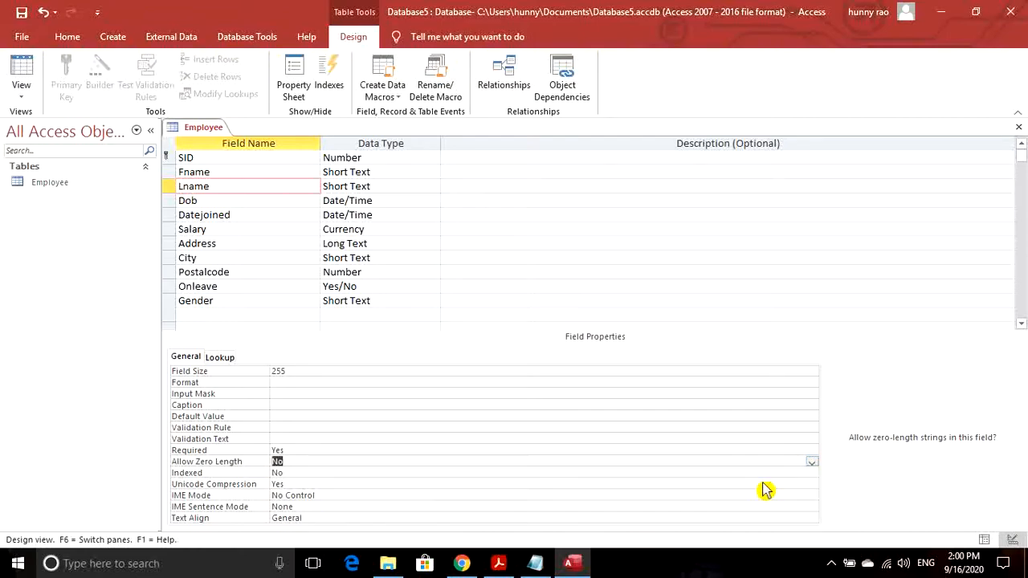
# Set the Allow Zero Length property of the Fname field to No.
pyautogui.click(218, 171)
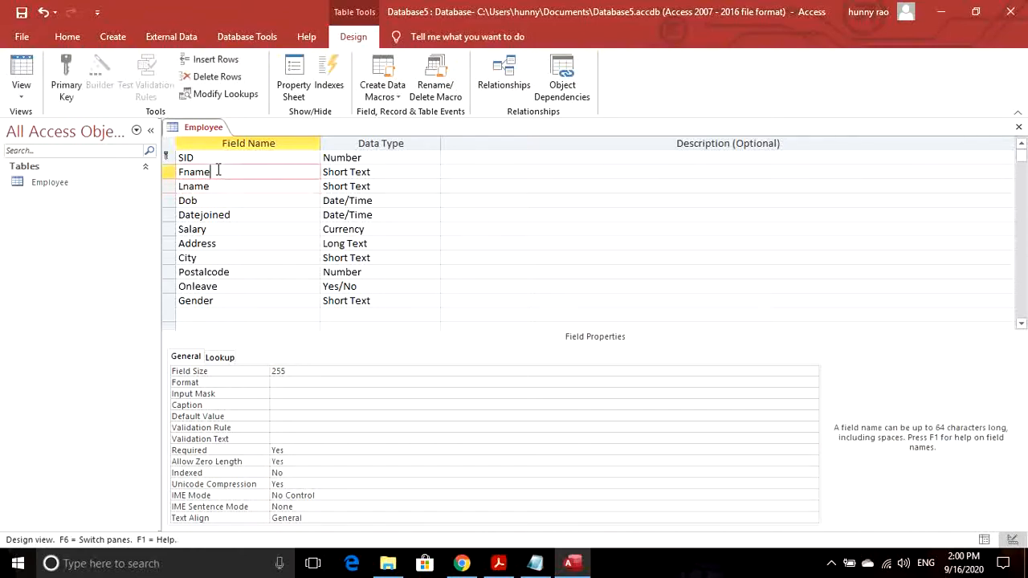
pyautogui.click(477, 464)
pyautogui.click(812, 462)
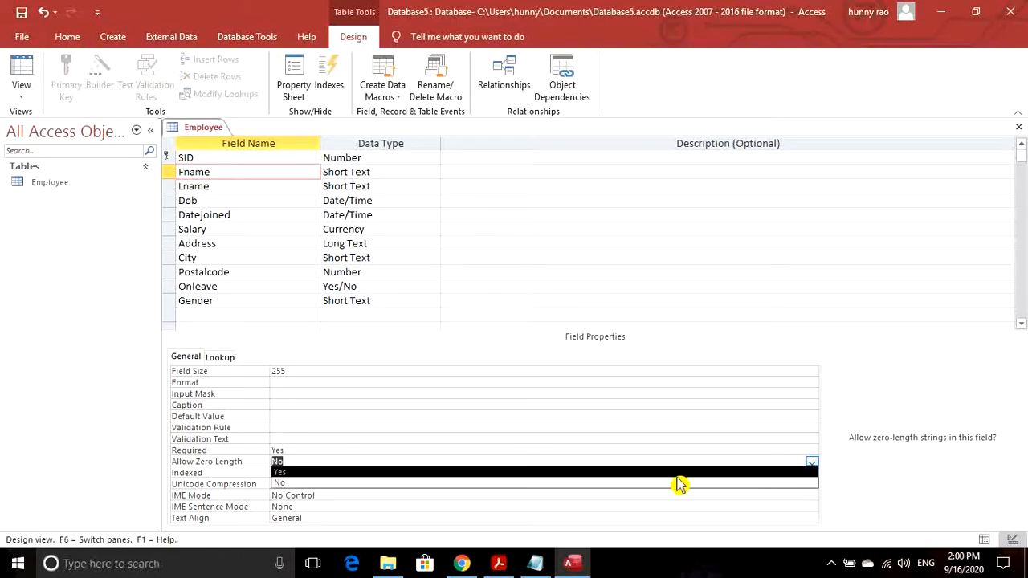
pyautogui.click(663, 485)
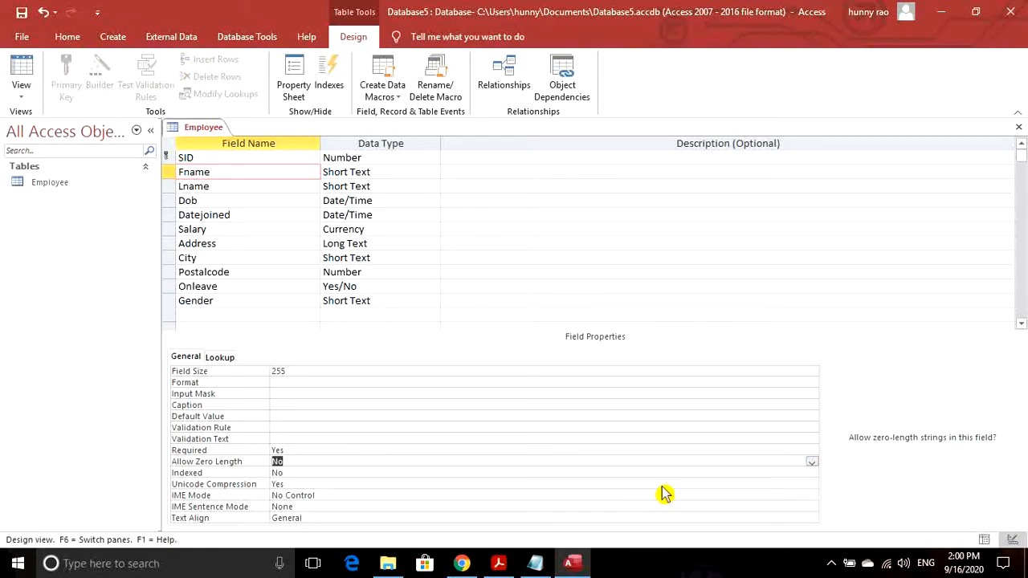
# Check the Notepad instructions, and set the default value of the City field to Calgary.
pyautogui.click(534, 563)
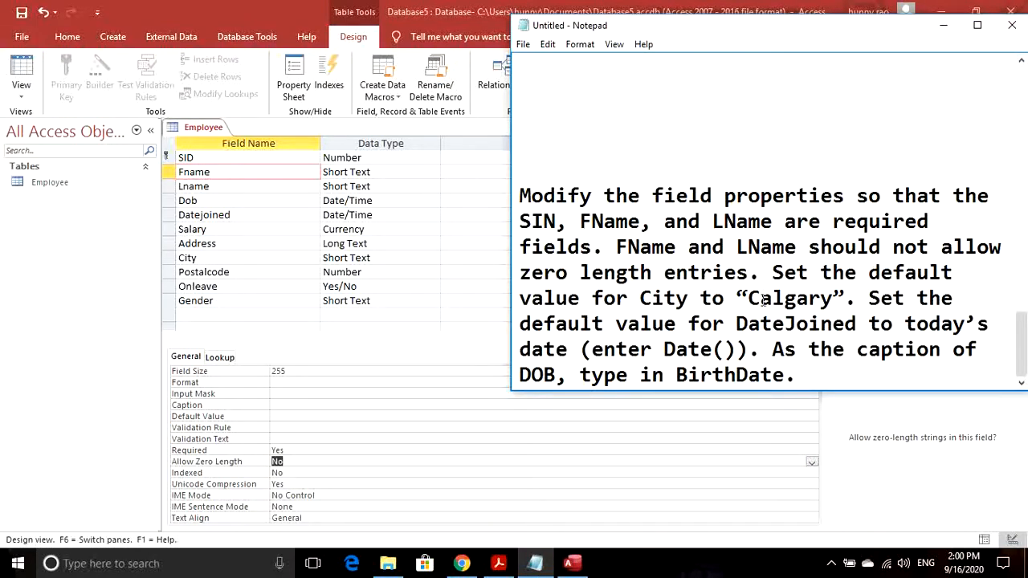
pyautogui.click(234, 254)
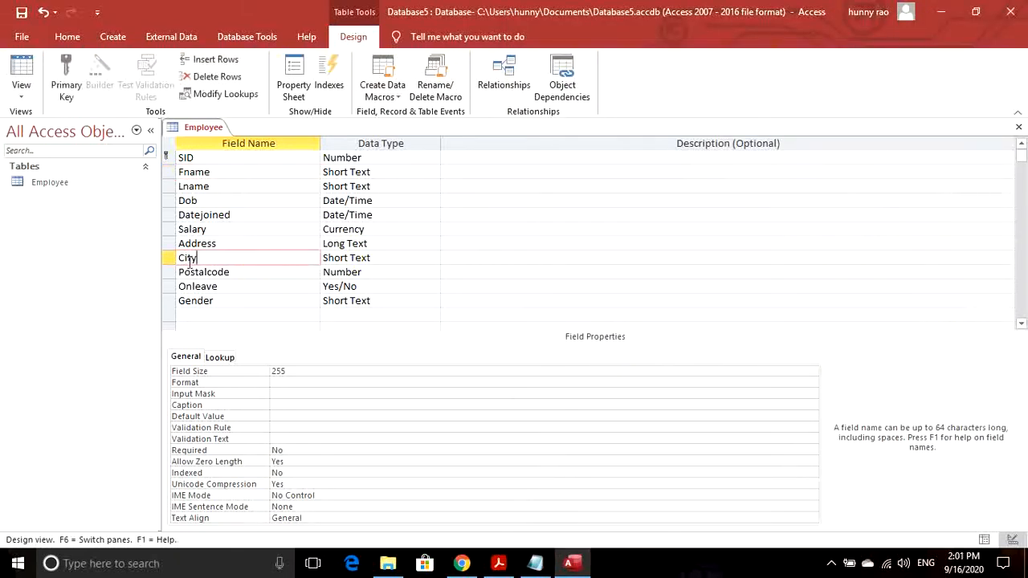
pyautogui.click(283, 416)
pyautogui.write('Ca')
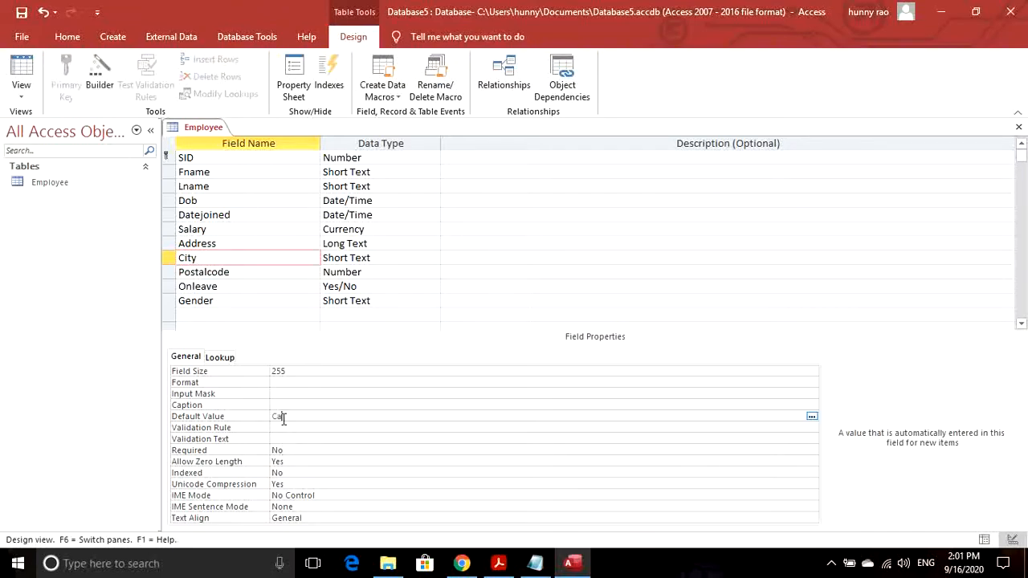
pyautogui.write('lgary')
# Check the Notepad instructions, and set the default value of the Datejoined field to Date().
pyautogui.click(535, 563)
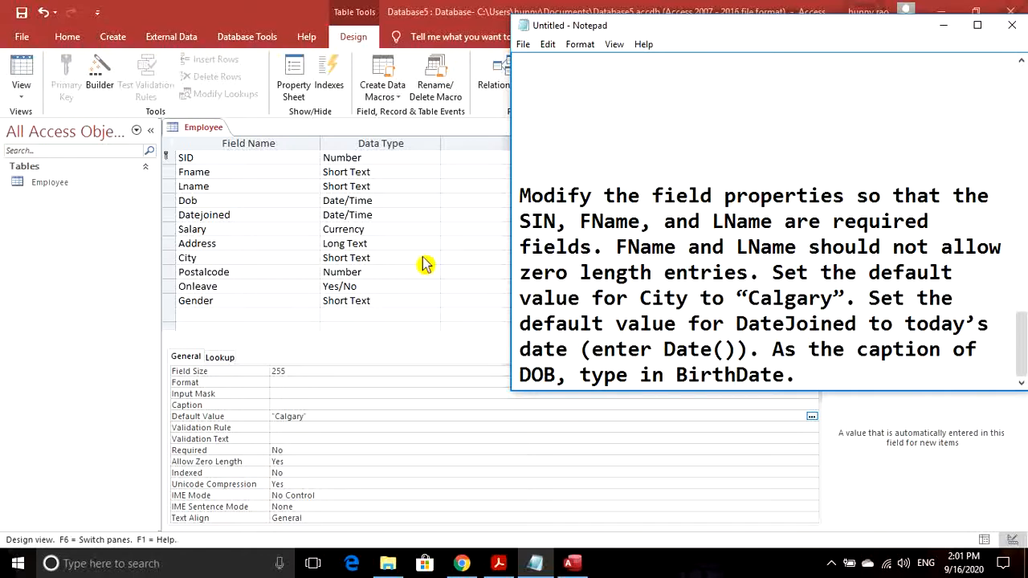
pyautogui.click(232, 215)
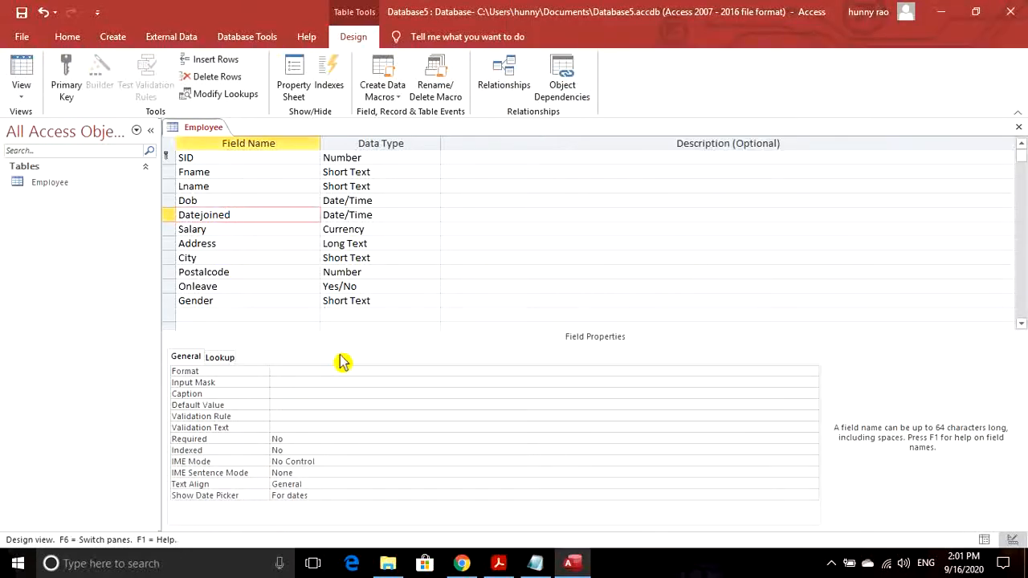
pyautogui.click(277, 405)
pyautogui.write('Dat')
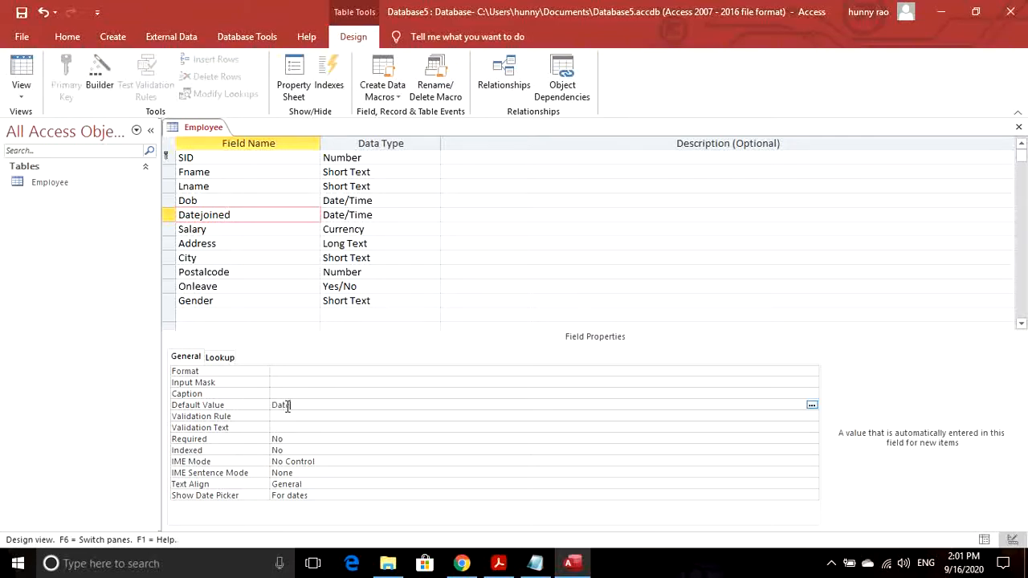
pyautogui.write('e(')
# Enter "Date of birth" as the caption of the Dob field, consulting the Notepad instructions.
pyautogui.click(535, 563)
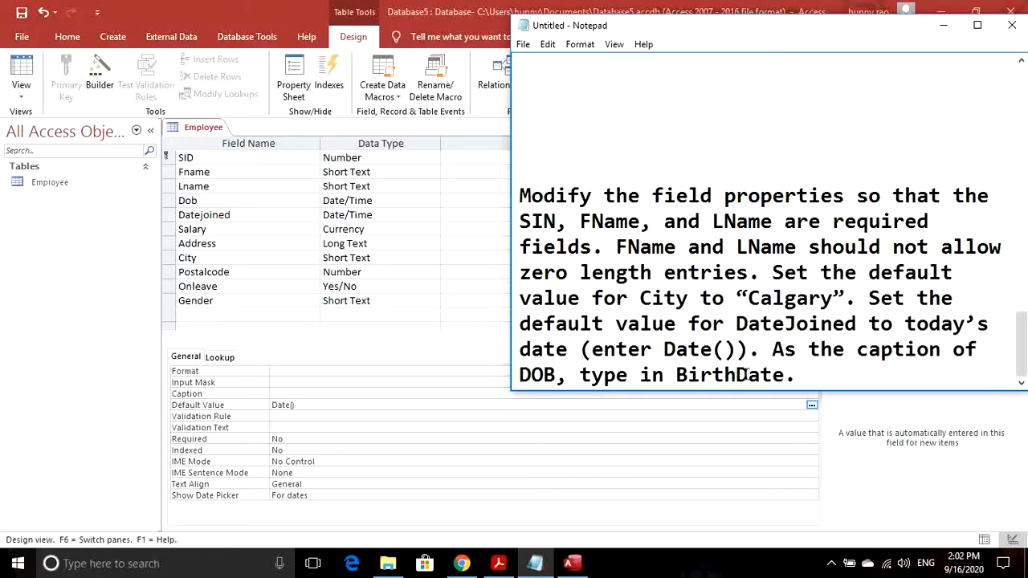
pyautogui.click(198, 199)
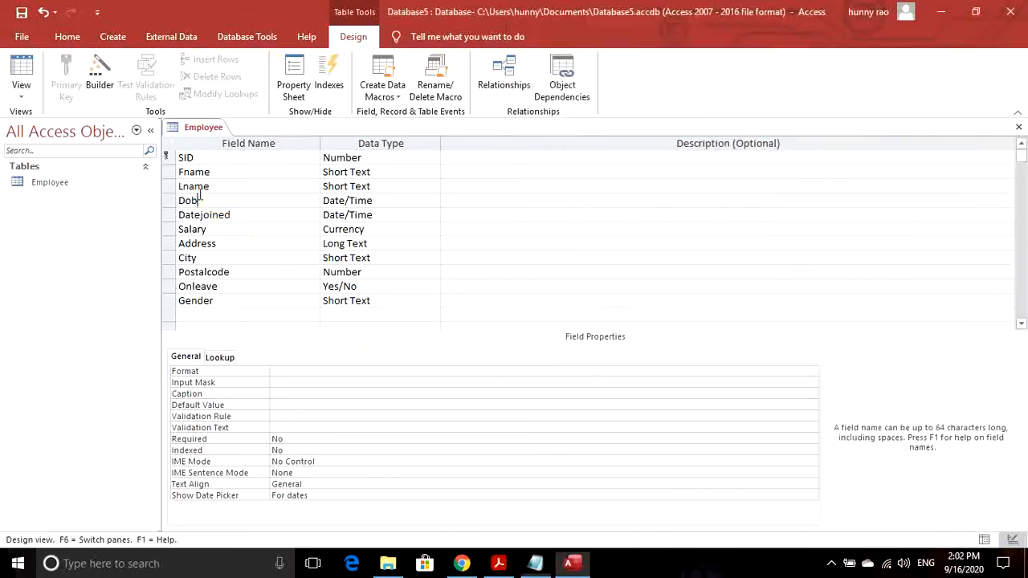
pyautogui.click(280, 394)
pyautogui.write('Date o')
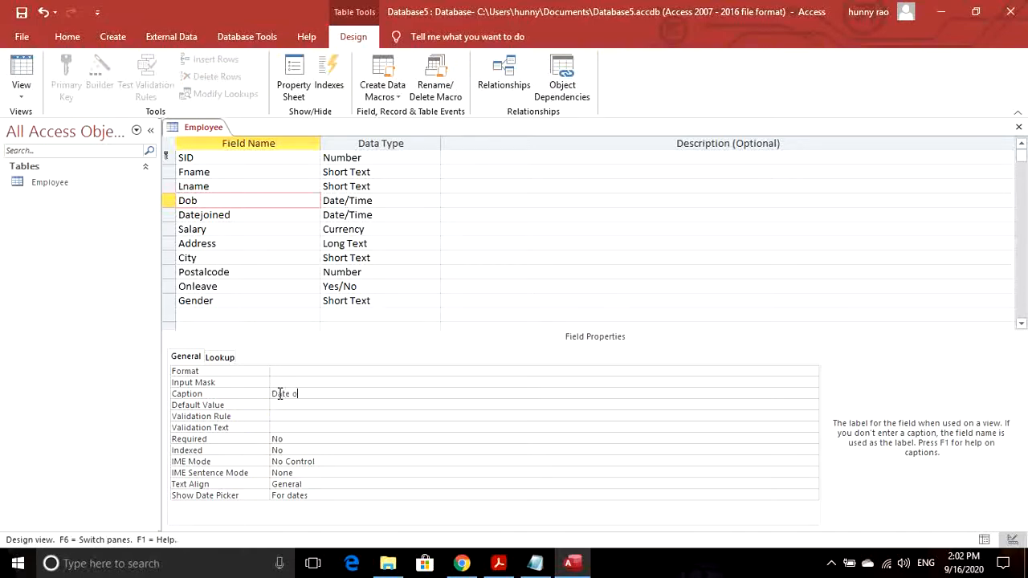
pyautogui.write('birth')
pyautogui.click(535, 563)
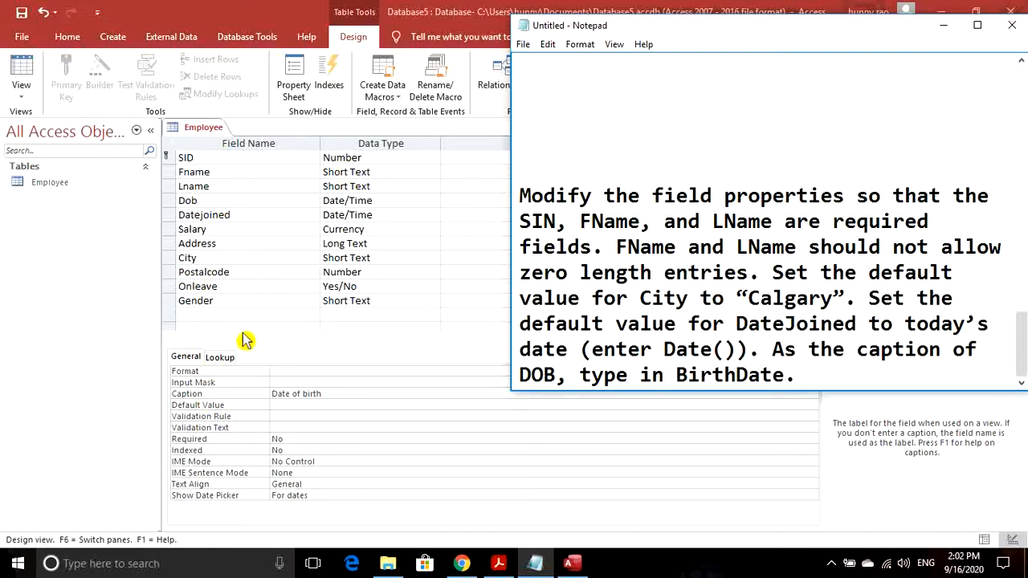
pyautogui.click(360, 426)
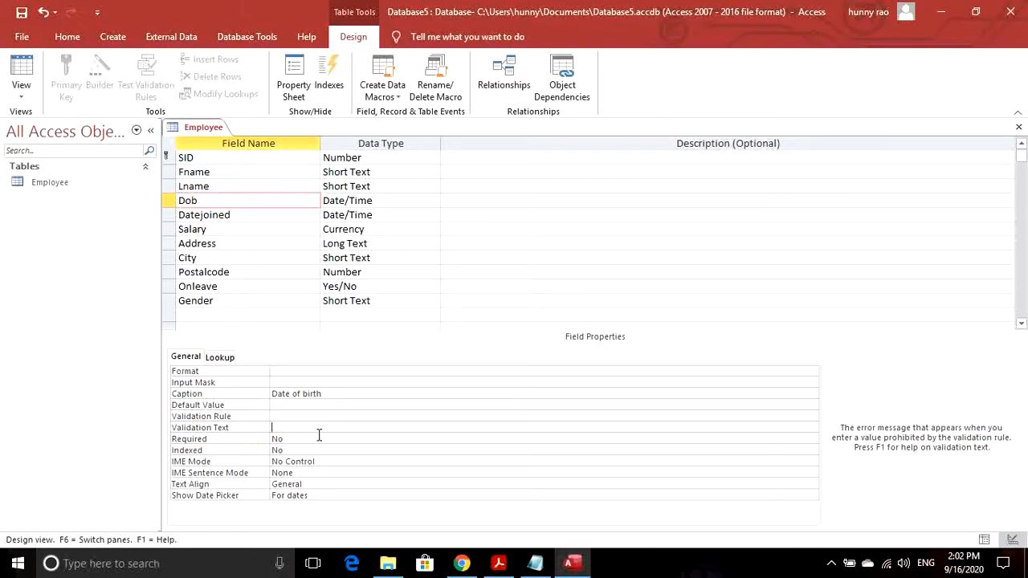
# Save the Employee table design and open the table in Datasheet View.
pyautogui.click(22, 16)
pyautogui.click(21, 98)
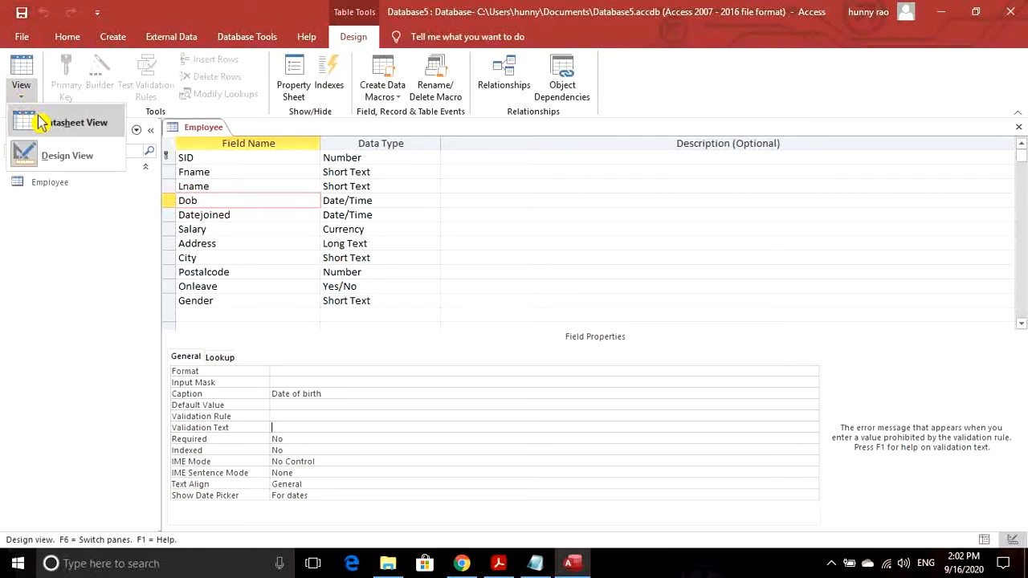
pyautogui.click(40, 122)
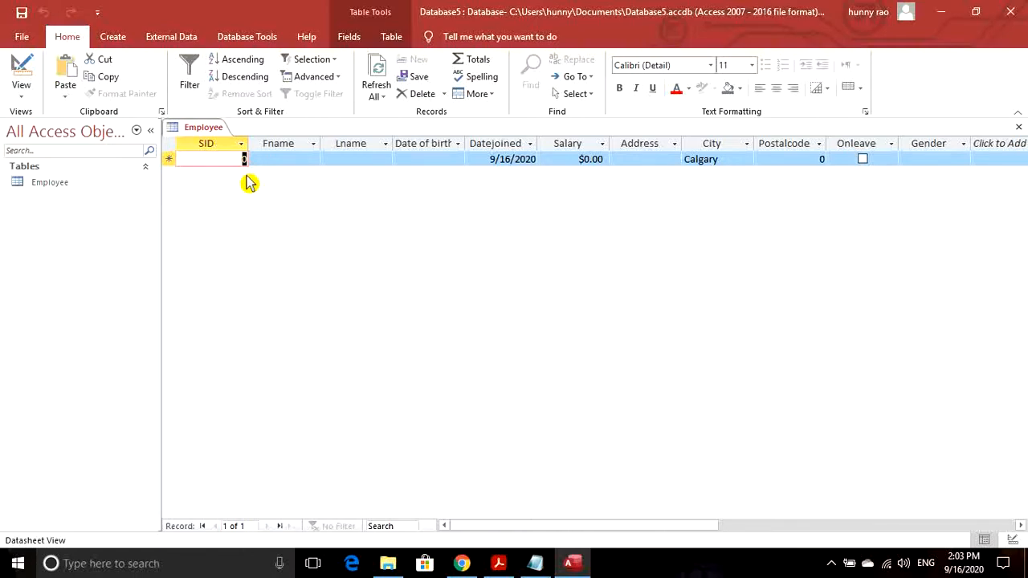
# Enter the employee's SID, first name and last name in the first record of the Employee table.
pyautogui.write('12')
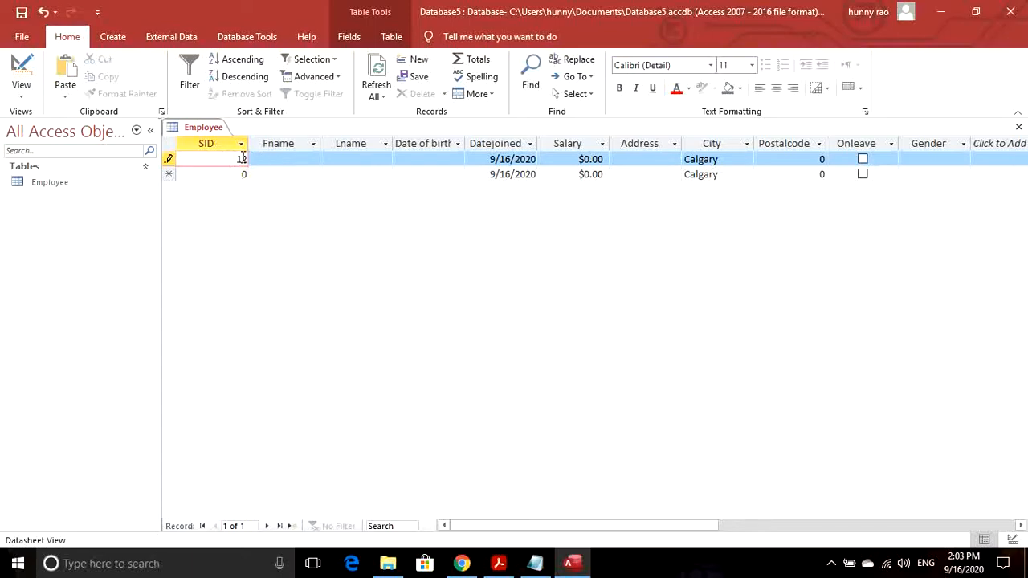
pyautogui.click(285, 160)
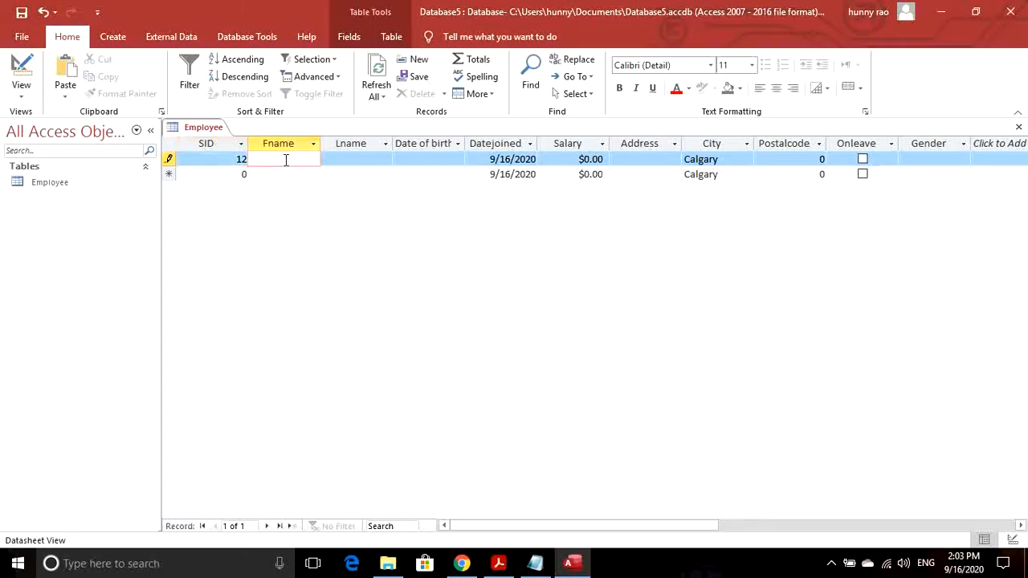
pyautogui.write('Ali')
pyautogui.click(363, 158)
pyautogui.write('khan')
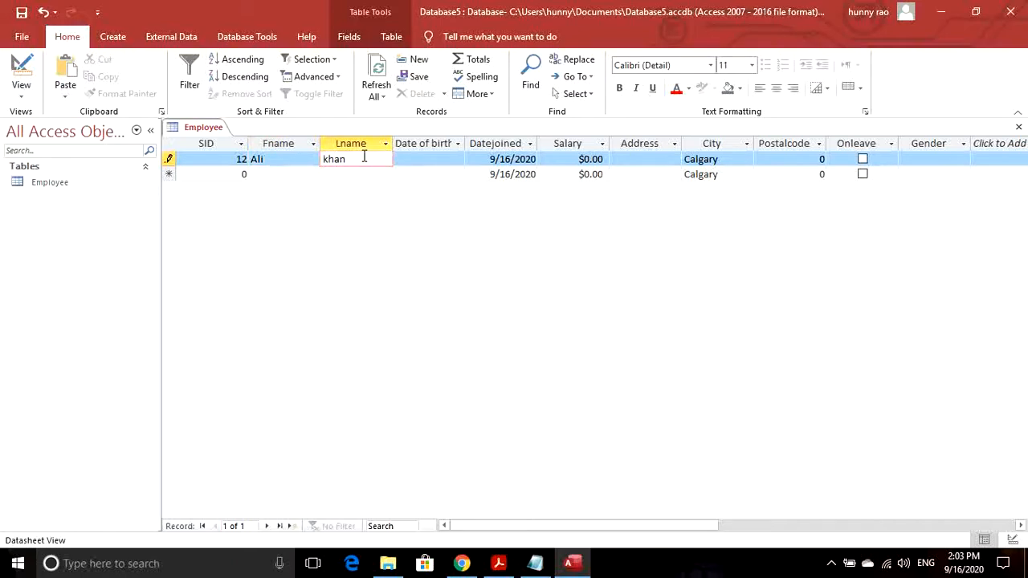
# Choose the employee's date of birth from the date picker in the first record.
pyautogui.click(411, 157)
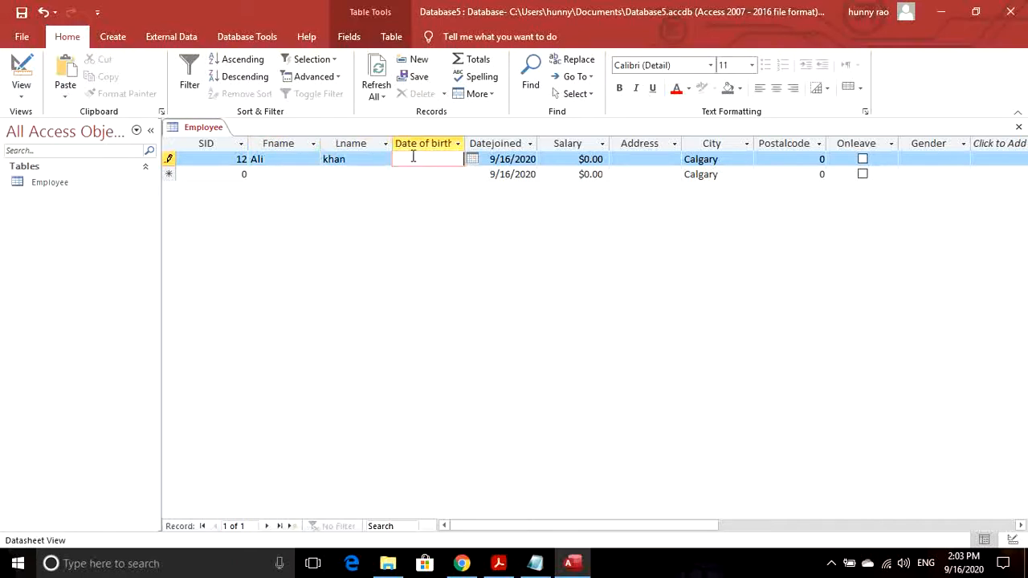
pyautogui.click(473, 159)
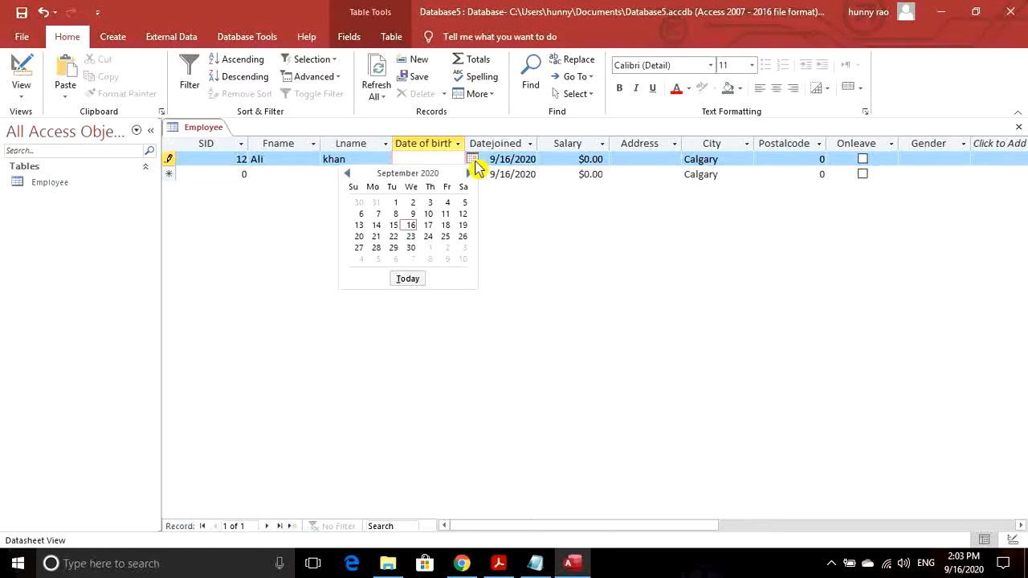
pyautogui.click(347, 174)
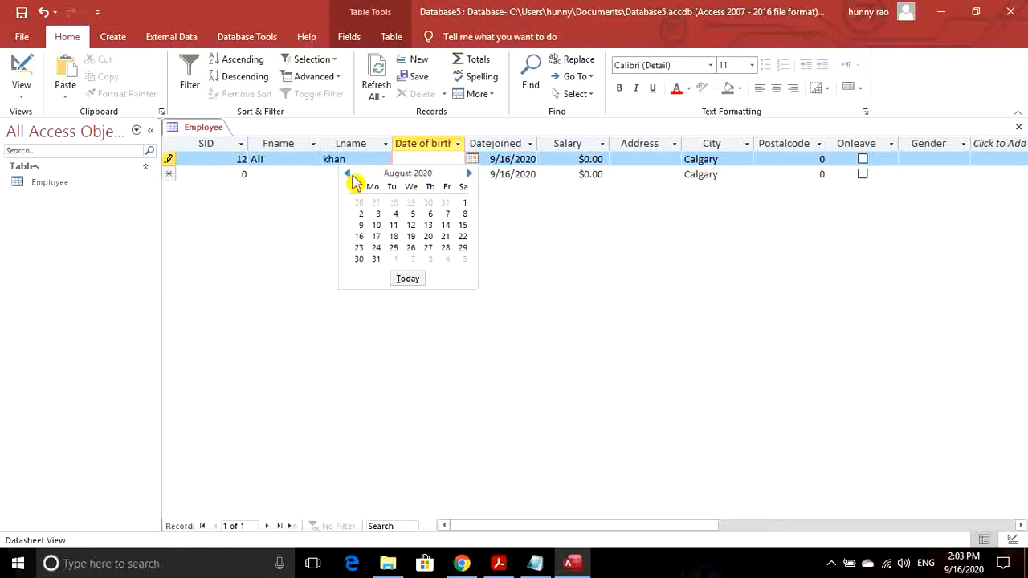
pyautogui.click(348, 175)
pyautogui.click(349, 175)
pyautogui.click(349, 175)
pyautogui.click(348, 175)
pyautogui.click(348, 175)
pyautogui.click(349, 175)
pyautogui.click(348, 175)
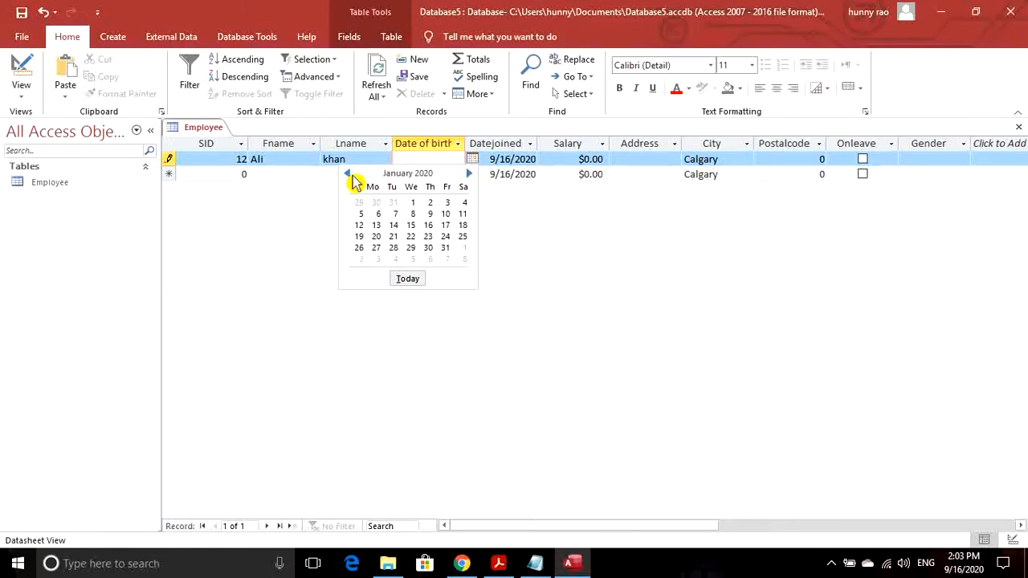
pyautogui.click(413, 214)
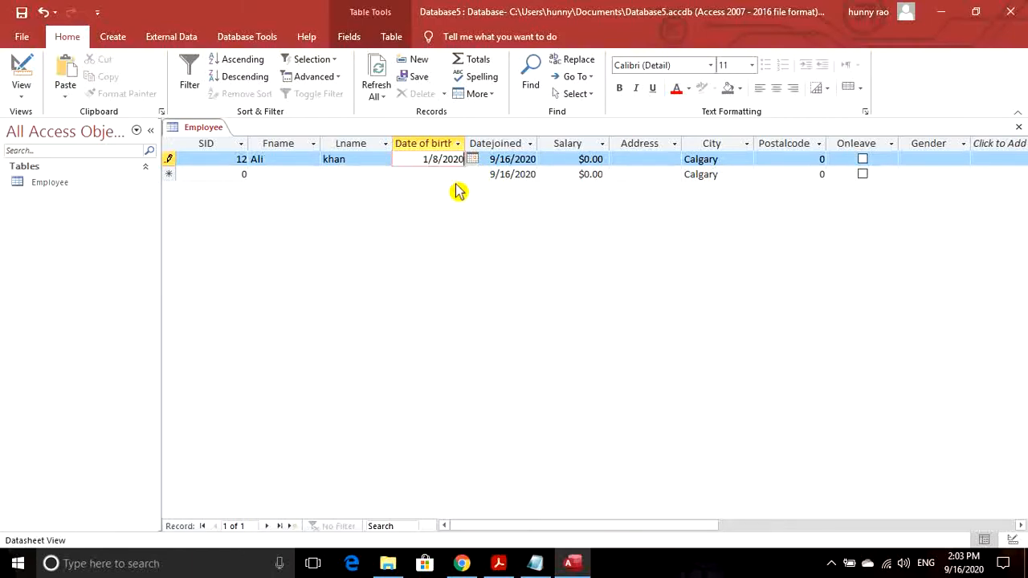
# Change the Datejoined value of the first record to 9/2/2020 using the date picker.
pyautogui.click(524, 158)
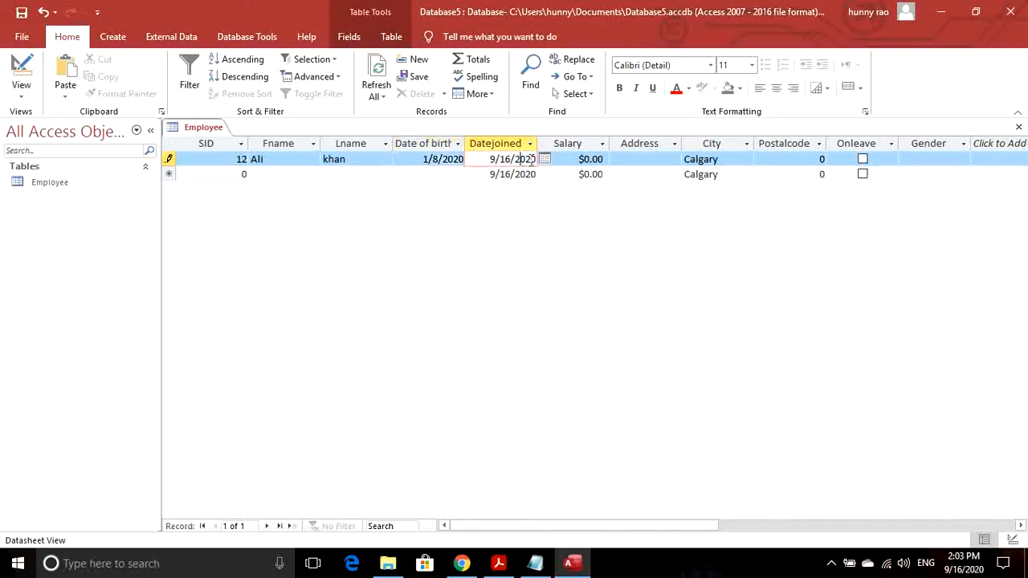
pyautogui.click(545, 158)
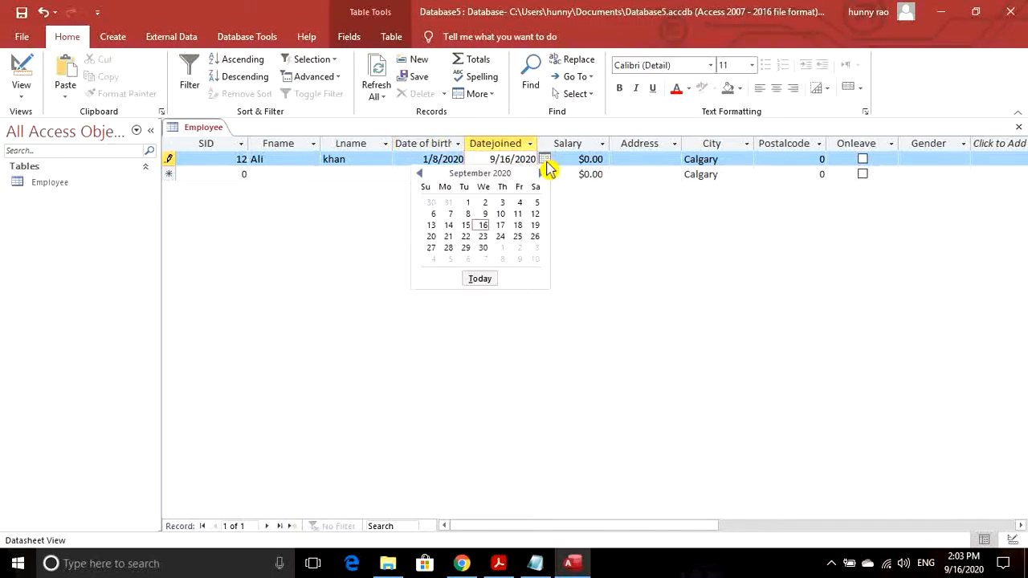
pyautogui.click(490, 208)
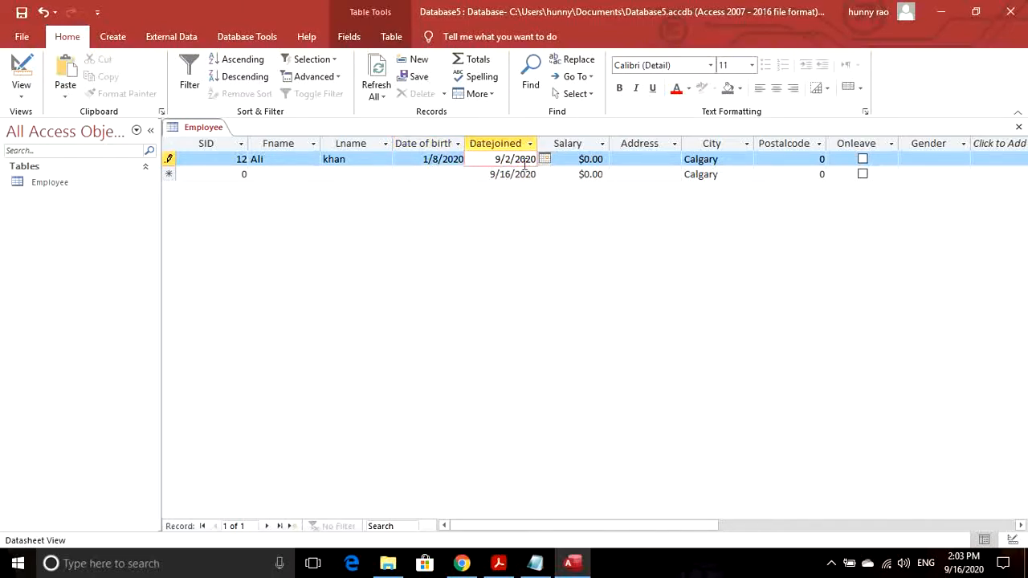
# Set the Salary of the first record to 50,000.
pyautogui.click(581, 159)
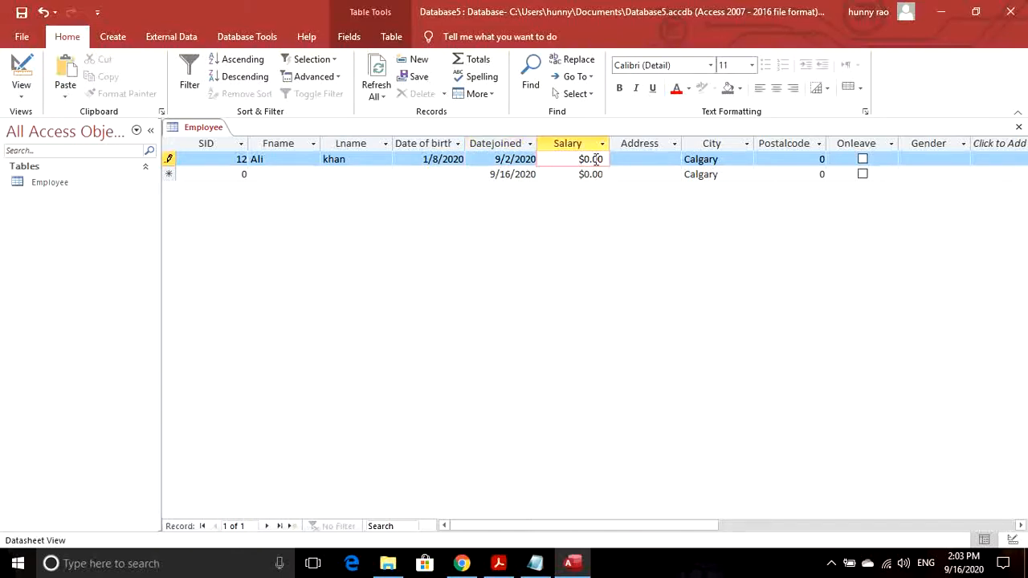
pyautogui.click(607, 159)
pyautogui.press('BackSpace')
pyautogui.press('BackSpace')
pyautogui.press('BackSpace')
pyautogui.press('BackSpace')
pyautogui.write('50,000')
# Enter the employee's address and postal code in the first record, keeping the default City.
pyautogui.click(649, 158)
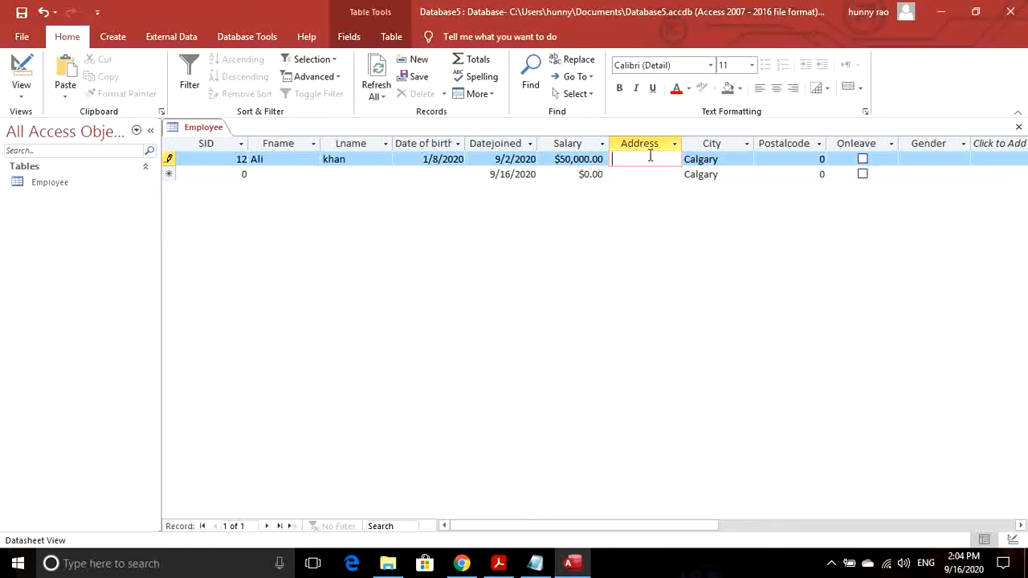
pyautogui.write('abcd')
pyautogui.click(729, 159)
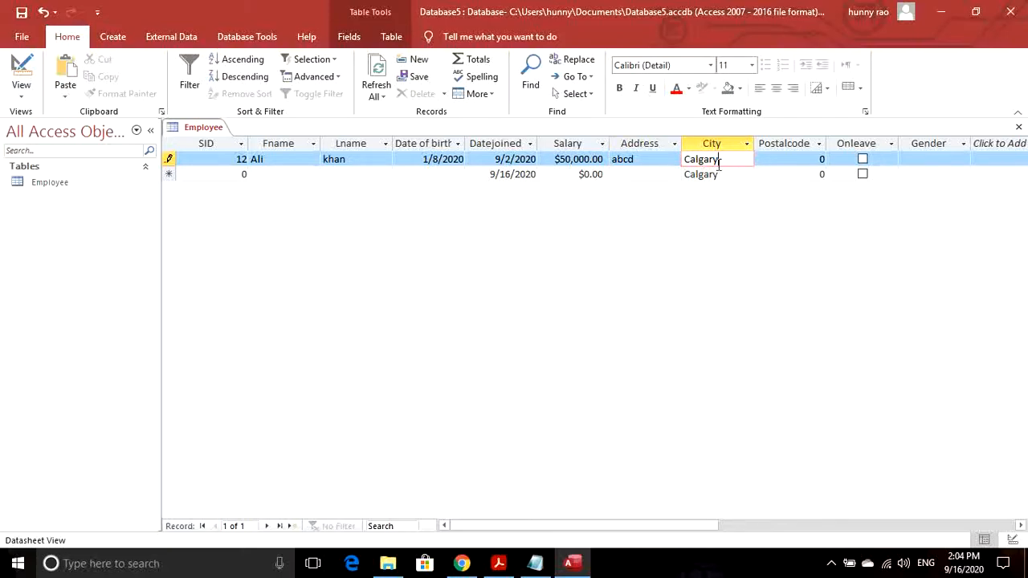
pyautogui.click(821, 160)
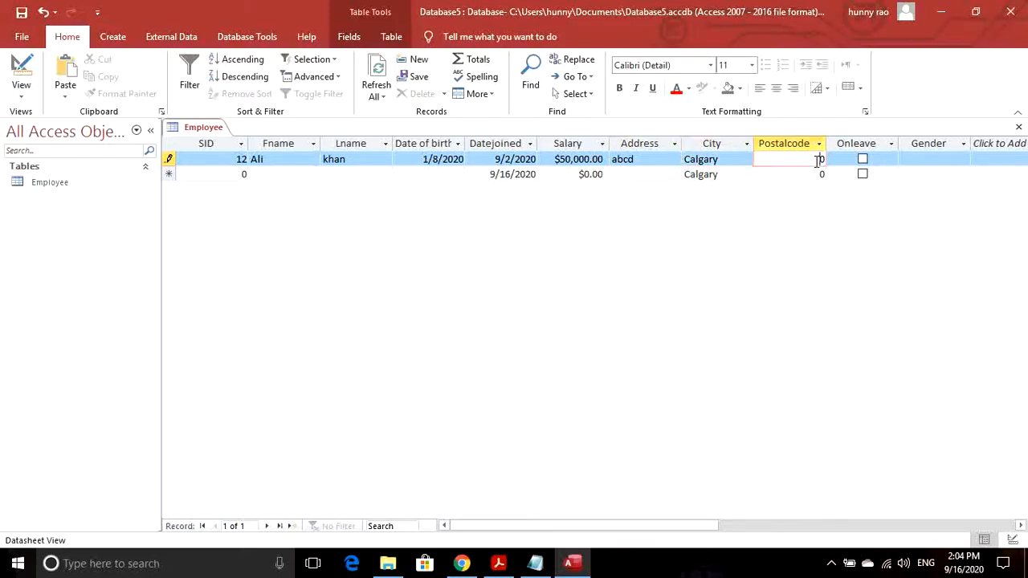
pyautogui.press('BackSpace')
pyautogui.write('34567')
# Mark the first record as on leave, and enter male as its Gender.
pyautogui.click(863, 163)
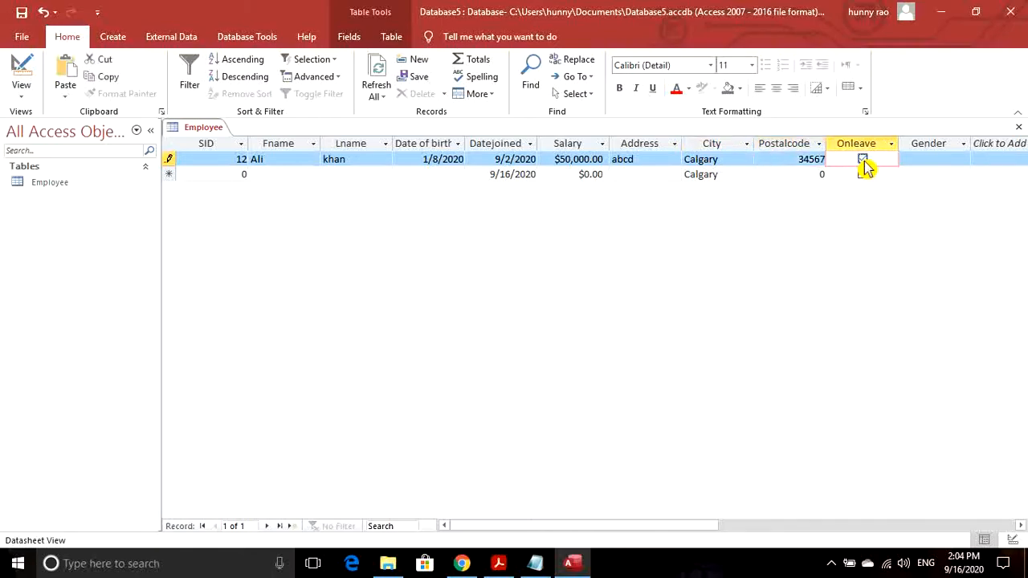
pyautogui.click(863, 161)
pyautogui.click(914, 157)
pyautogui.write('male')
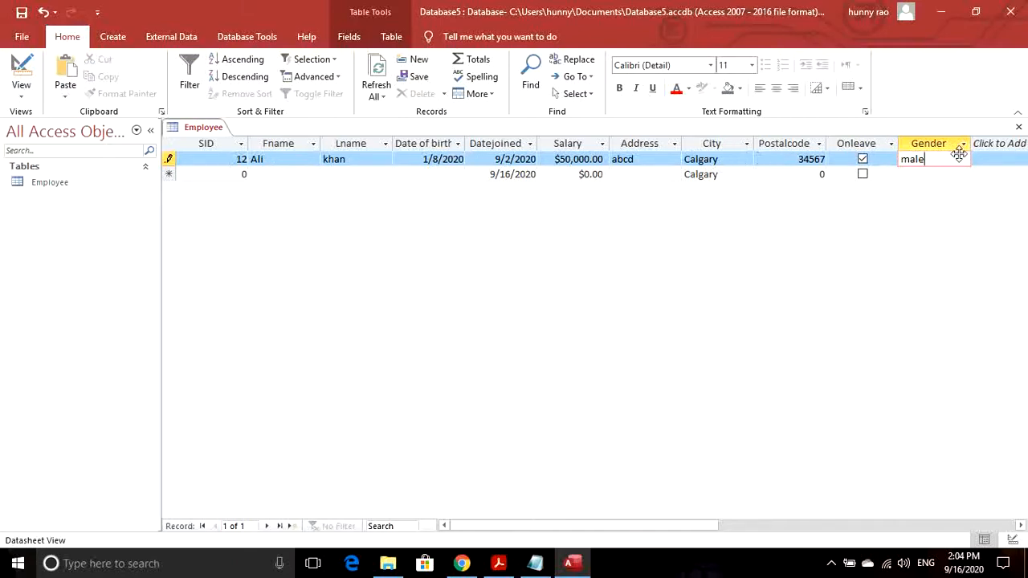
# Begin a second record with the employee's SID and last name, leaving the Fname field empty.
pyautogui.click(229, 174)
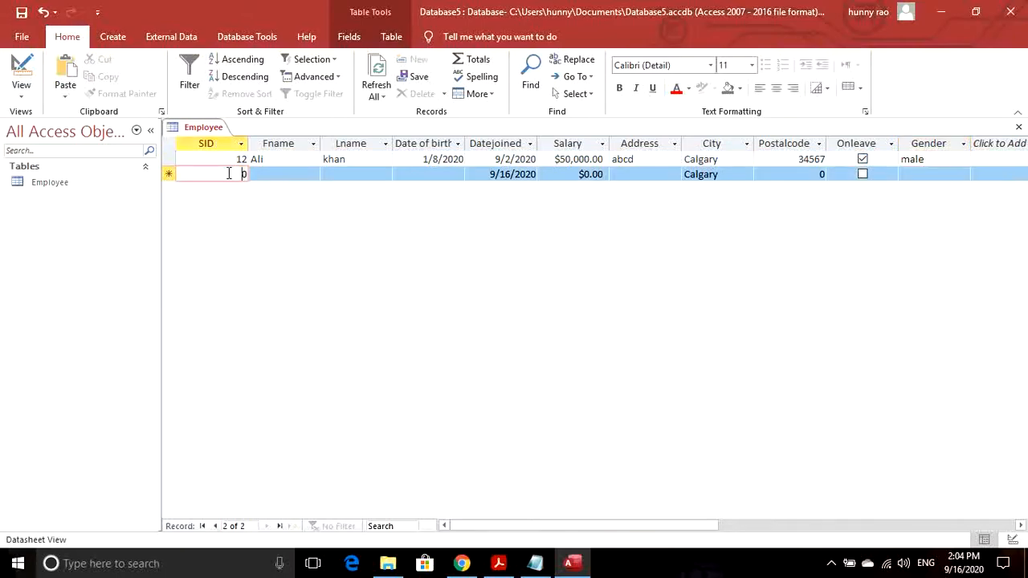
pyautogui.press('BackSpace')
pyautogui.write('13')
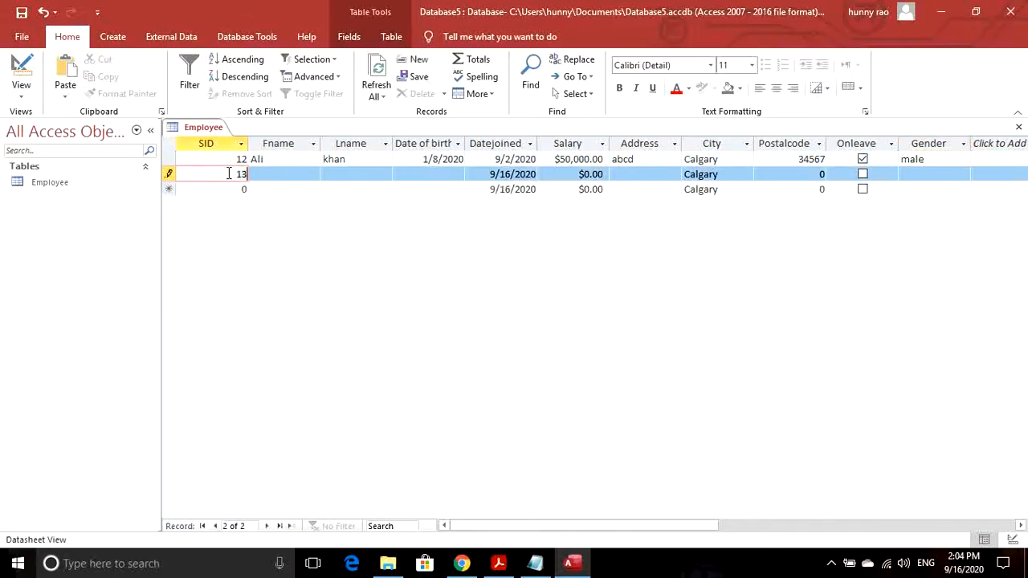
pyautogui.click(271, 174)
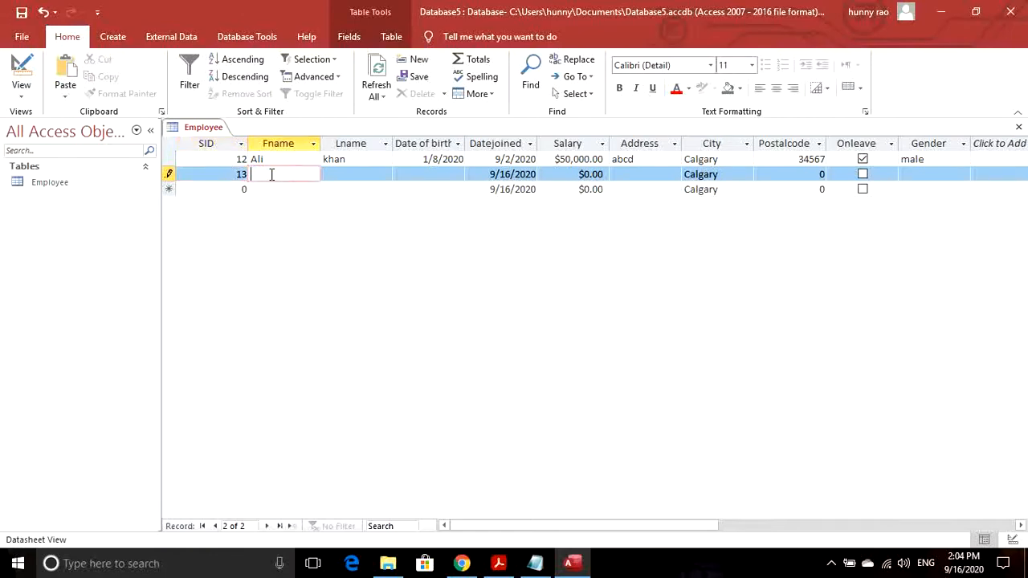
pyautogui.click(348, 174)
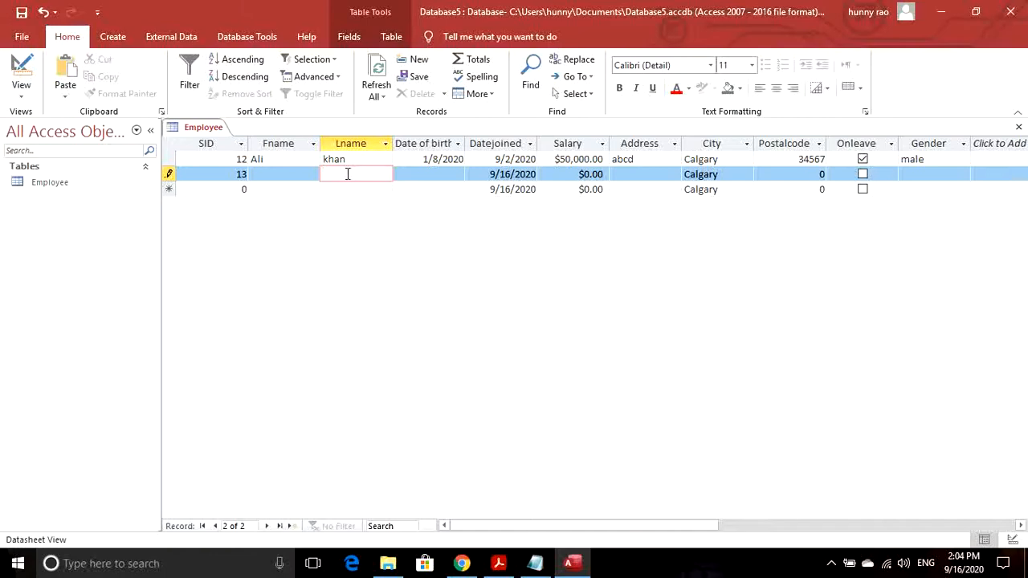
pyautogui.write('saad')
# Choose the employee's date of birth from the date picker in the second record.
pyautogui.click(420, 174)
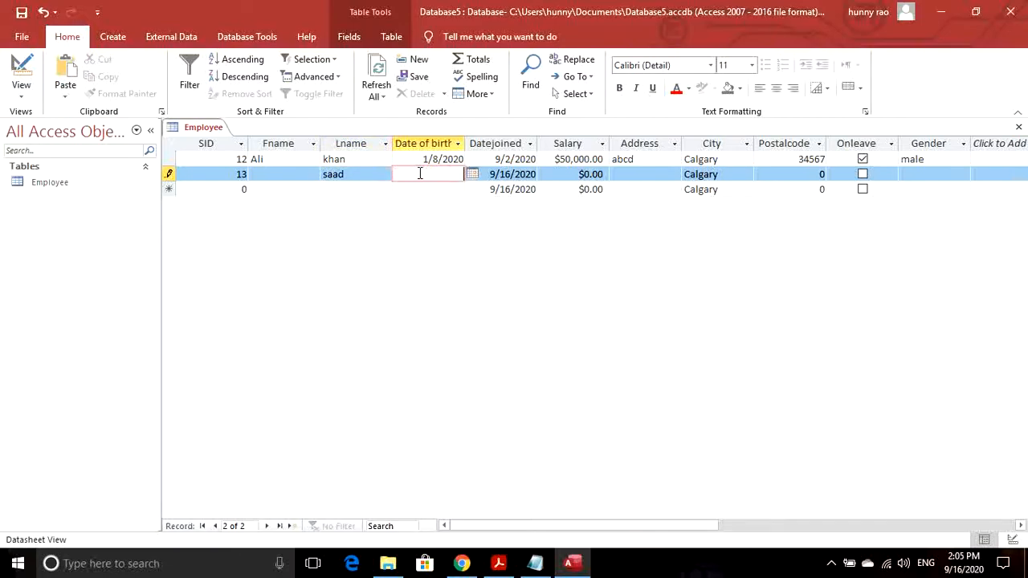
pyautogui.click(474, 177)
pyautogui.click(408, 216)
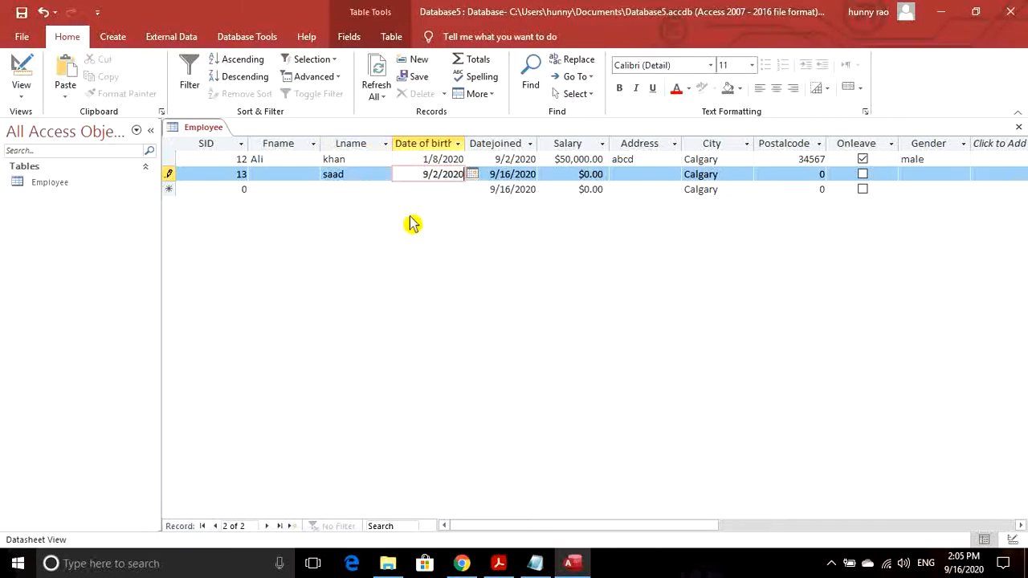
# Set the Salary of the second record to 70,000.
pyautogui.click(603, 174)
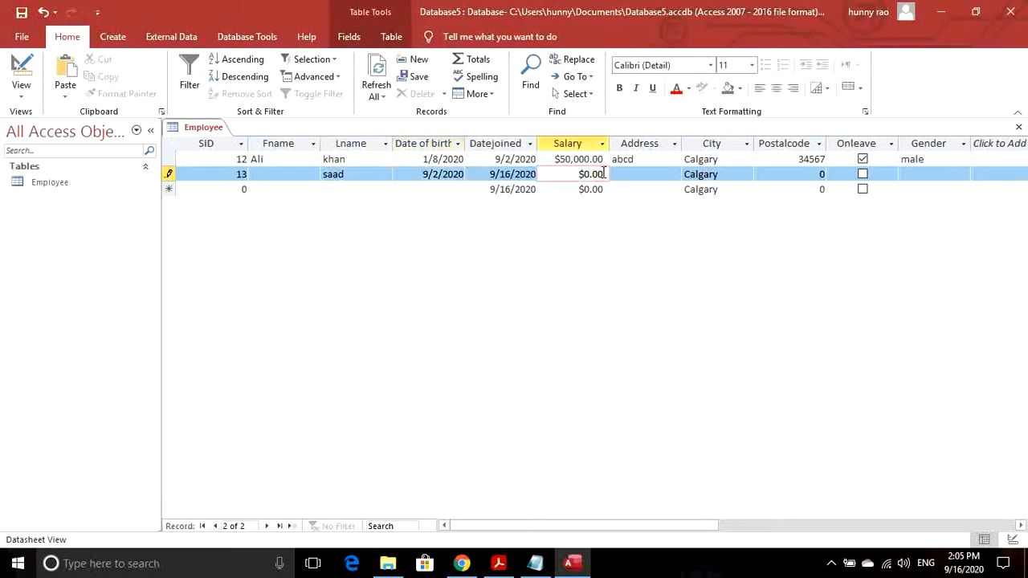
pyautogui.press('BackSpace')
pyautogui.press('BackSpace')
pyautogui.press('BackSpace')
pyautogui.press('BackSpace')
pyautogui.write('70,000')
# Enter the employee's address in the second record, keeping the default City.
pyautogui.click(645, 175)
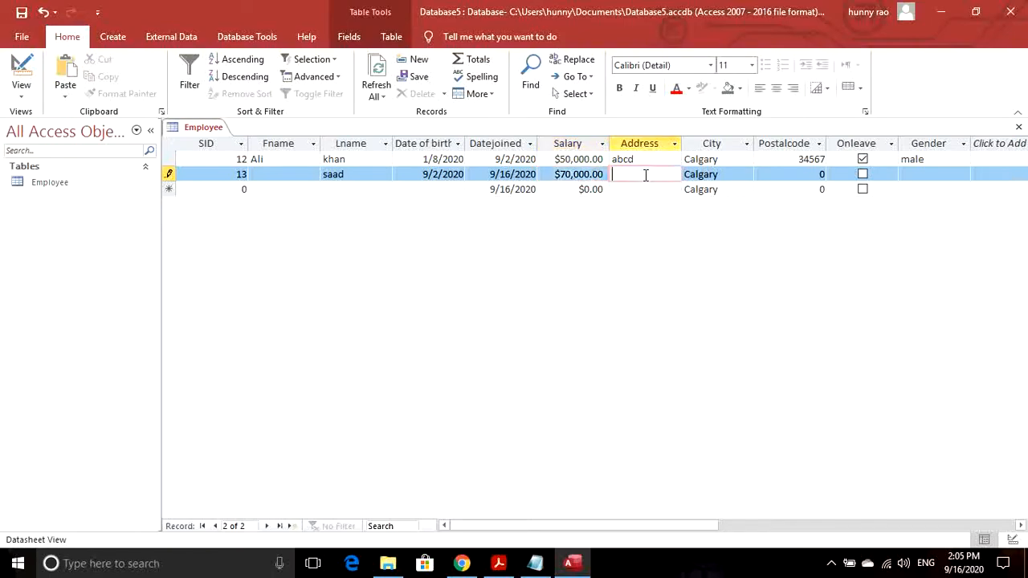
pyautogui.write('dvguhku')
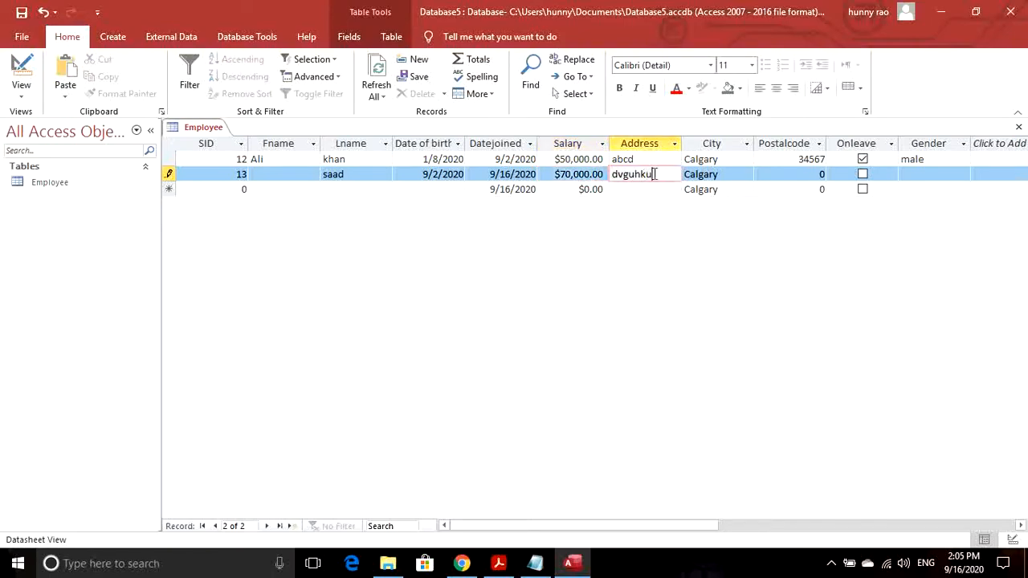
pyautogui.click(720, 174)
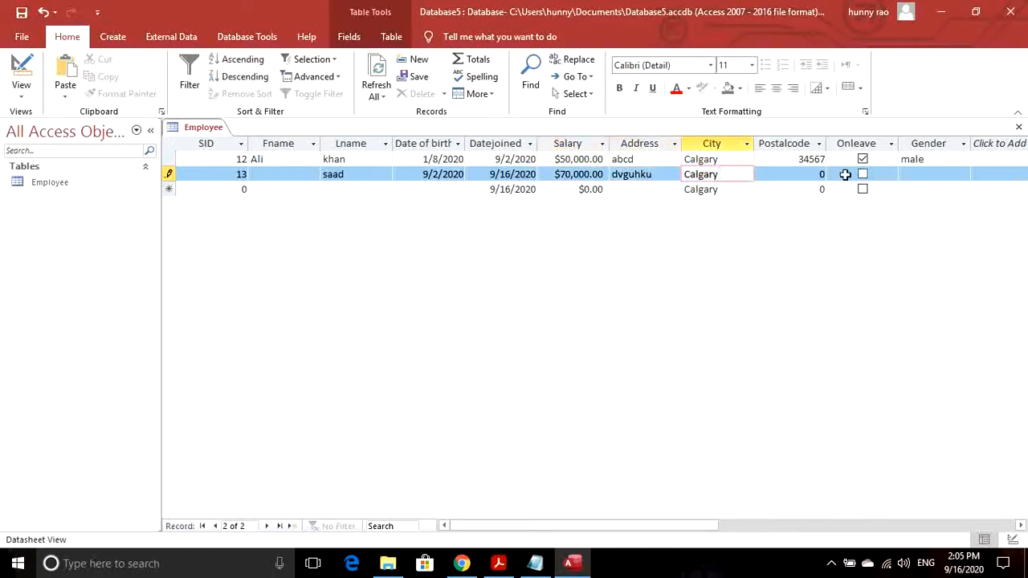
# Try to leave the second record with Fname empty, and fill in the employee's first name.
pyautogui.click(934, 163)
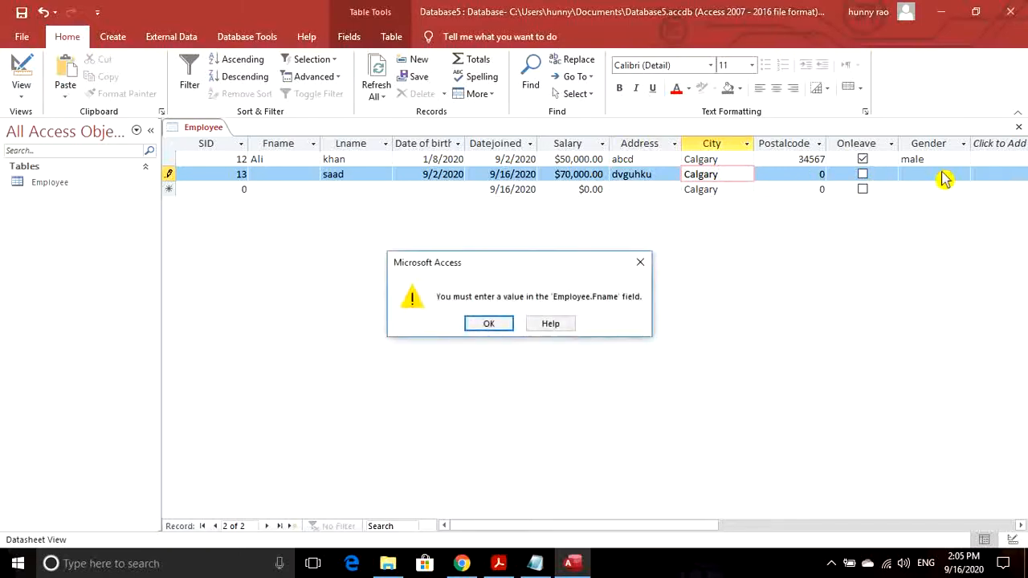
pyautogui.click(509, 324)
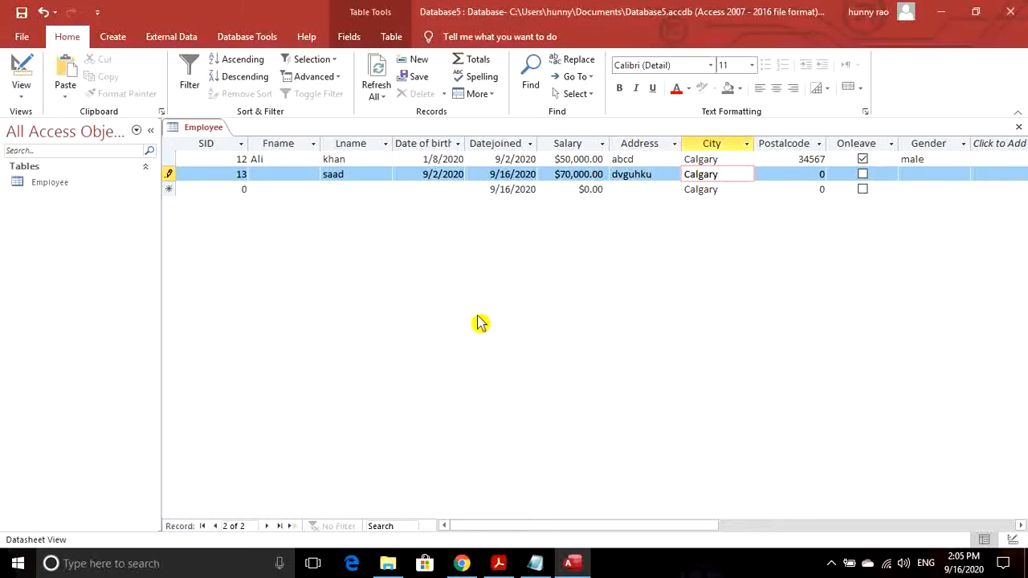
pyautogui.click(306, 176)
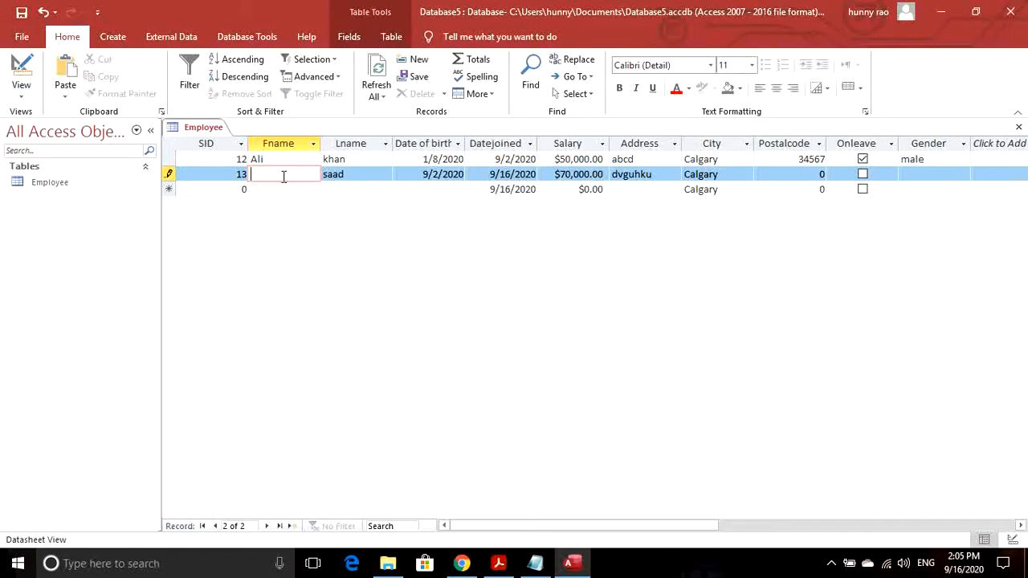
pyautogui.write('ahsan')
# Enter male as the Gender of the second record, and move on to a new blank record.
pyautogui.click(897, 172)
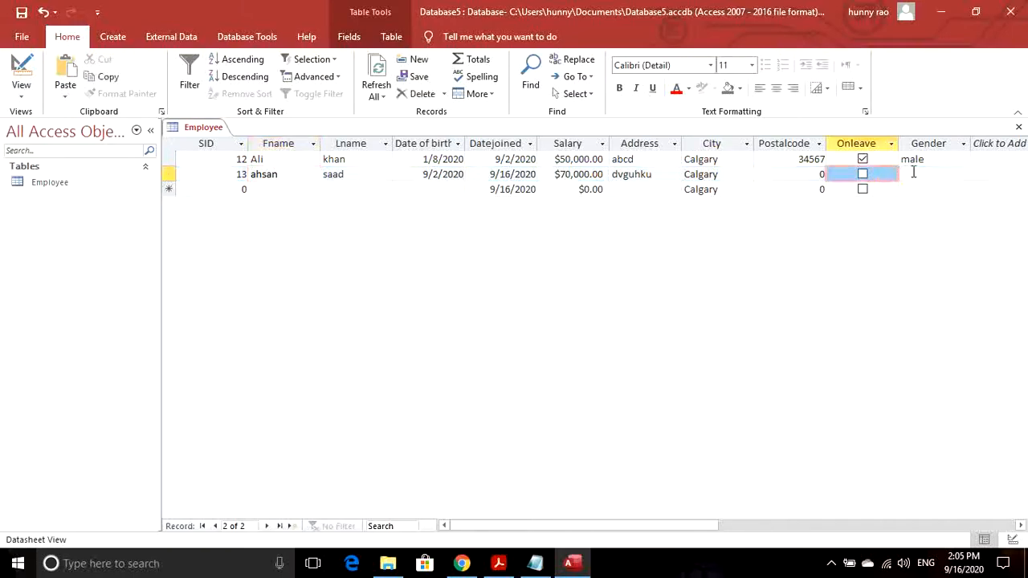
pyautogui.click(912, 171)
pyautogui.write('male')
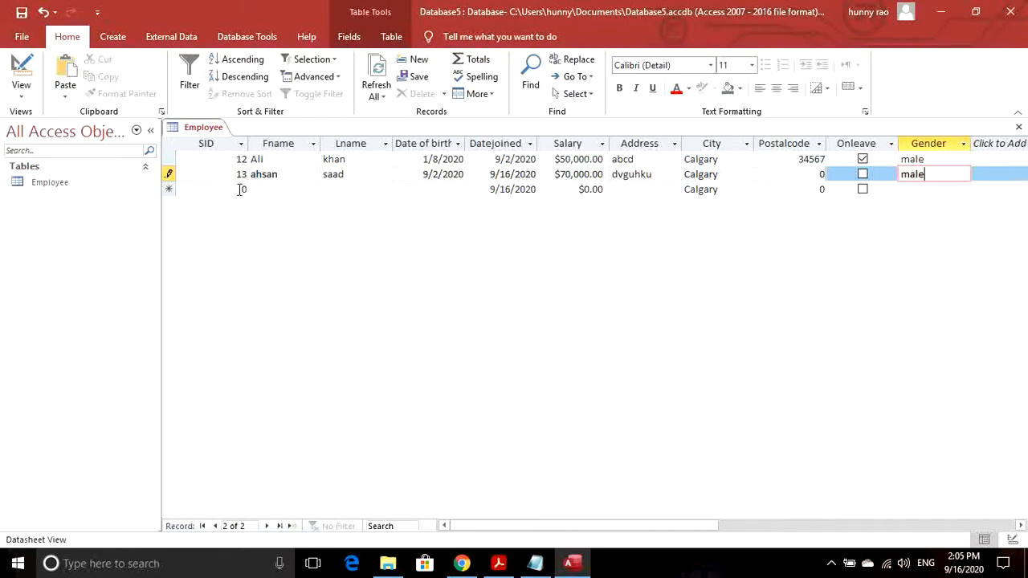
pyautogui.press('Tab')
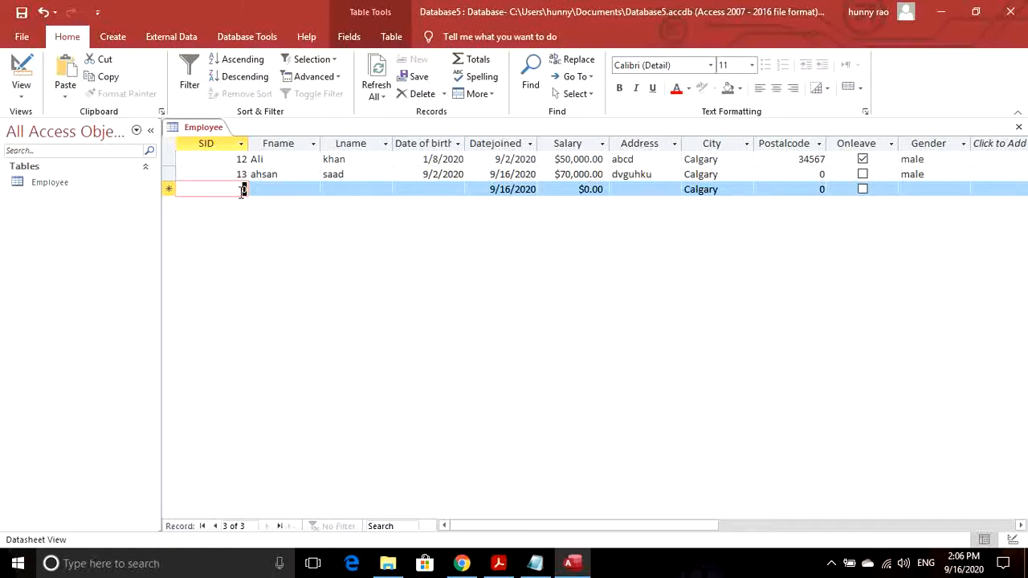
# Start a third record reusing SID 13 from the second record, and enter the employee's first name and last name.
pyautogui.write('13')
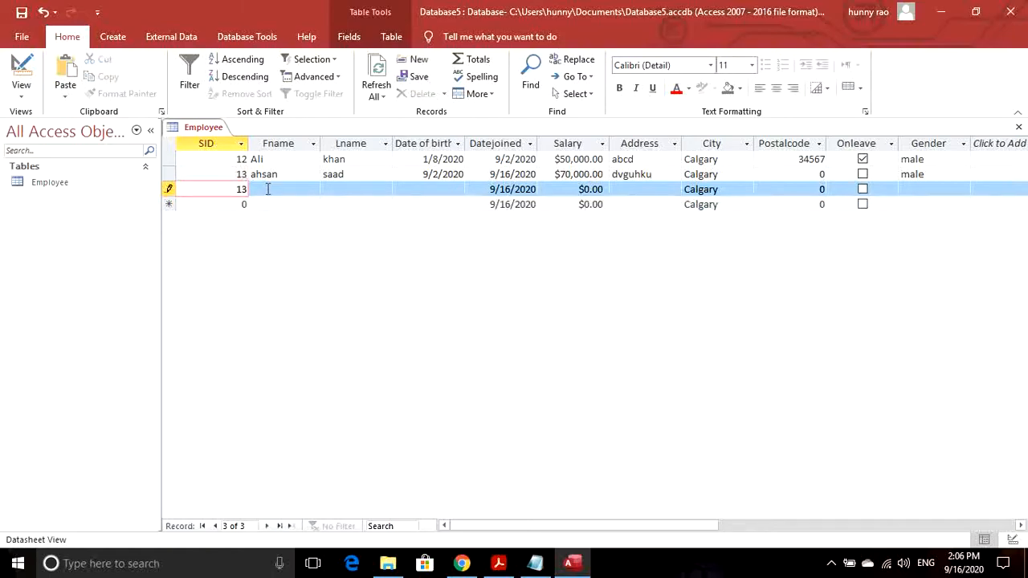
pyautogui.click(268, 189)
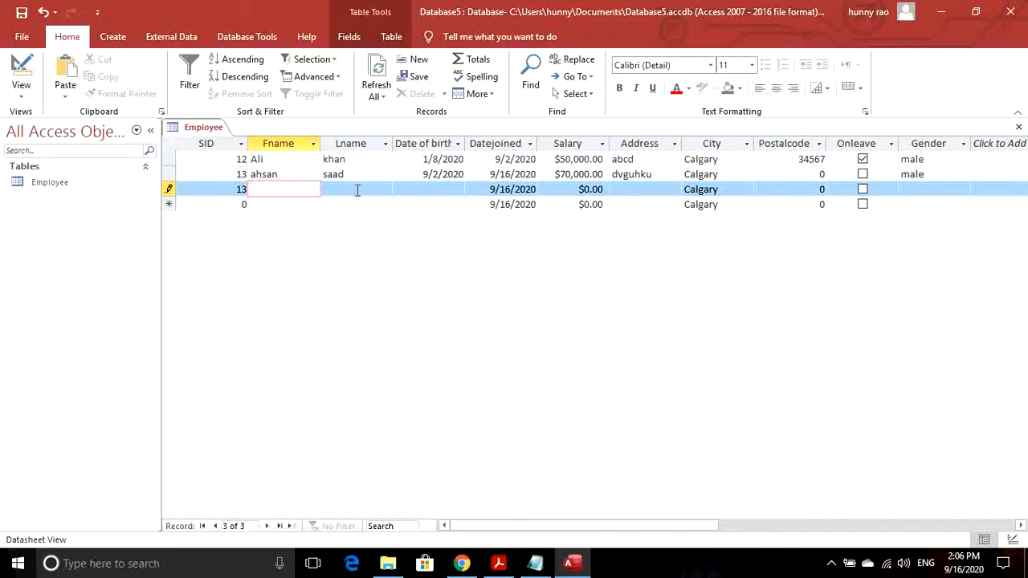
pyautogui.write('sara')
pyautogui.click(357, 189)
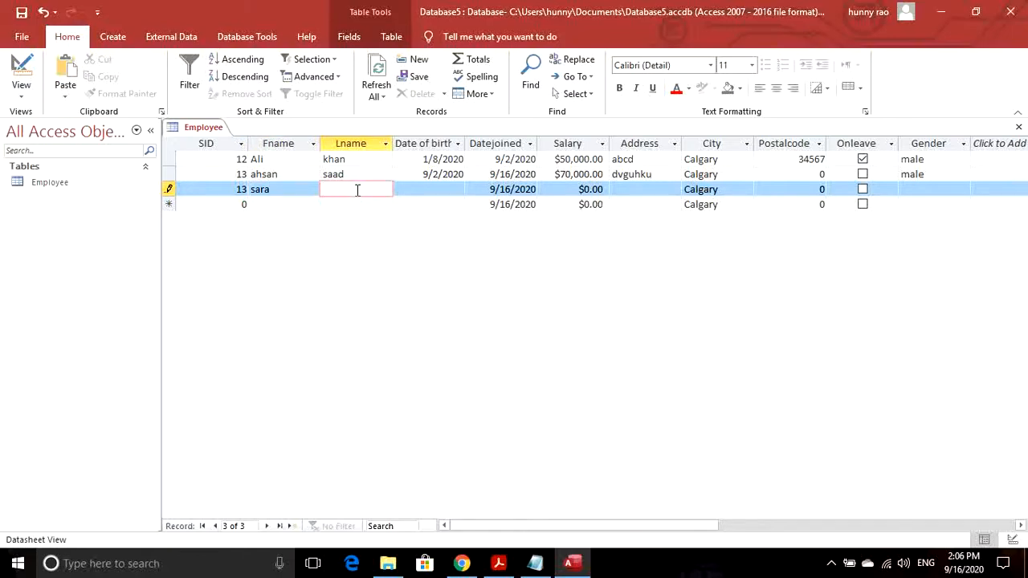
pyautogui.write('junaid')
pyautogui.press('Tab')
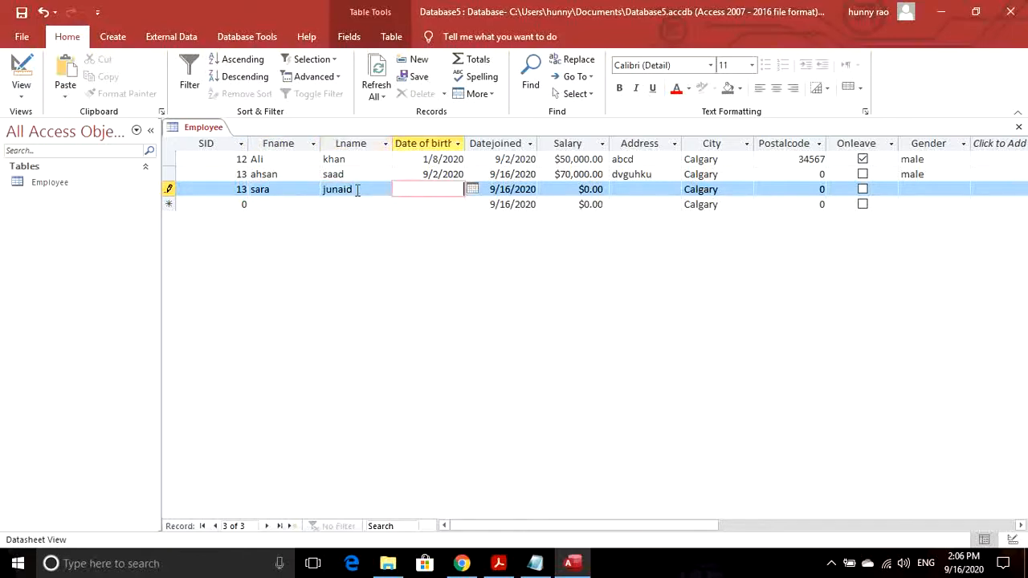
# Enter female as the Gender of the third record and try to save the record with its duplicate SID.
pyautogui.click(647, 188)
pyautogui.click(803, 188)
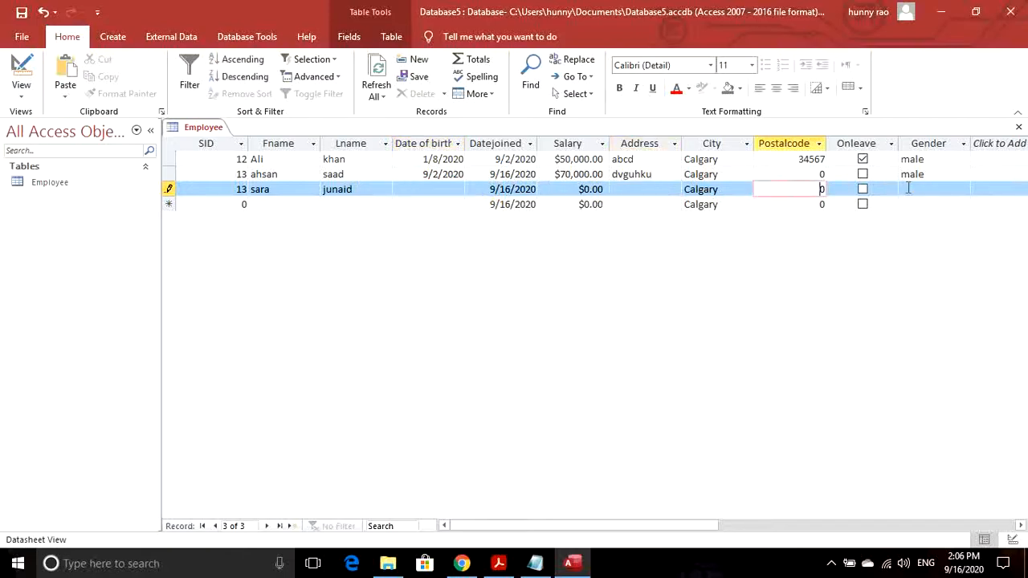
pyautogui.click(908, 188)
pyautogui.write('female')
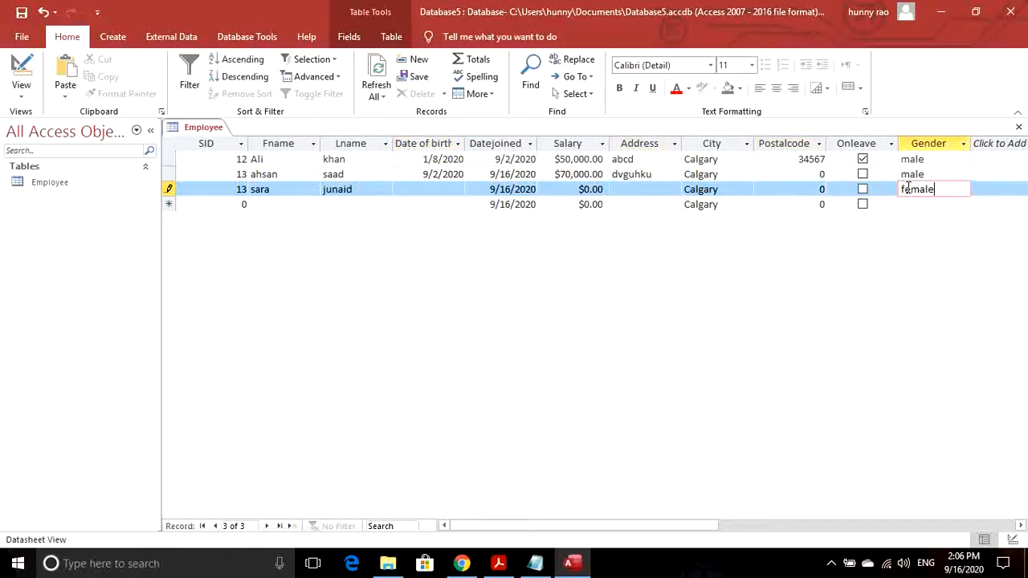
pyautogui.press('Return')
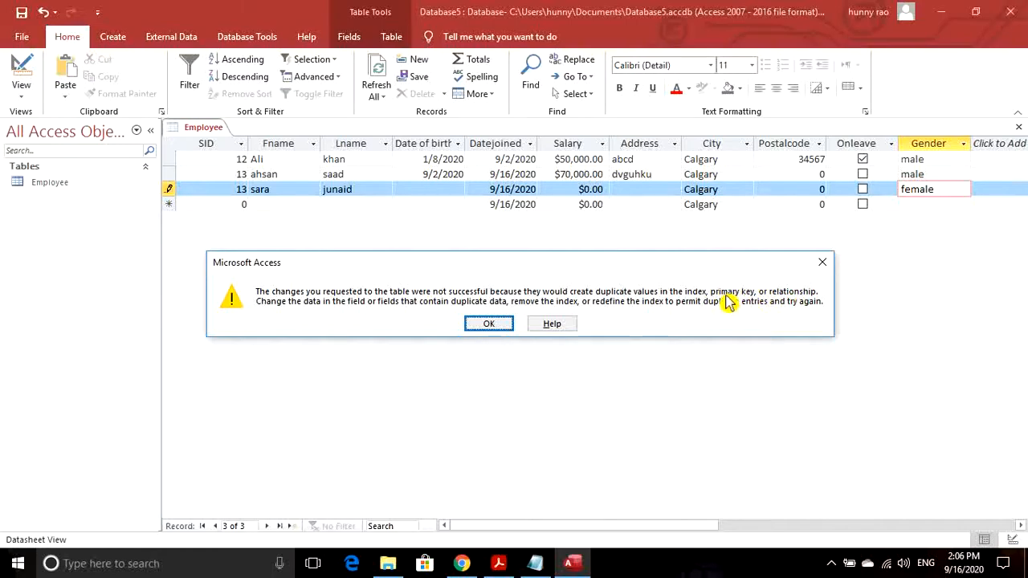
pyautogui.click(491, 324)
# Change the SID of the third record to 14 and save it by moving on to a new blank record.
pyautogui.click(243, 192)
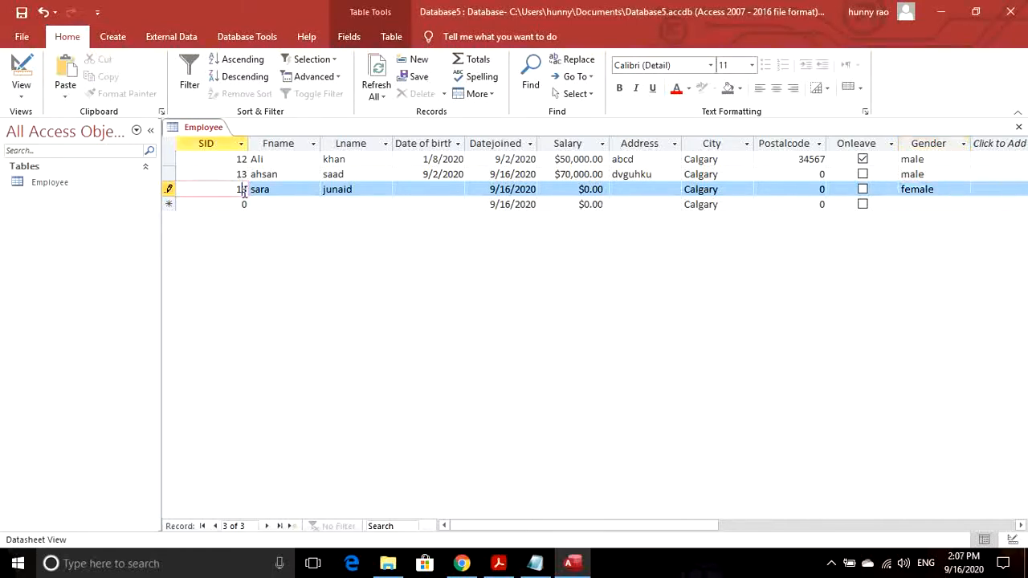
pyautogui.press('BackSpace')
pyautogui.press('Tab')
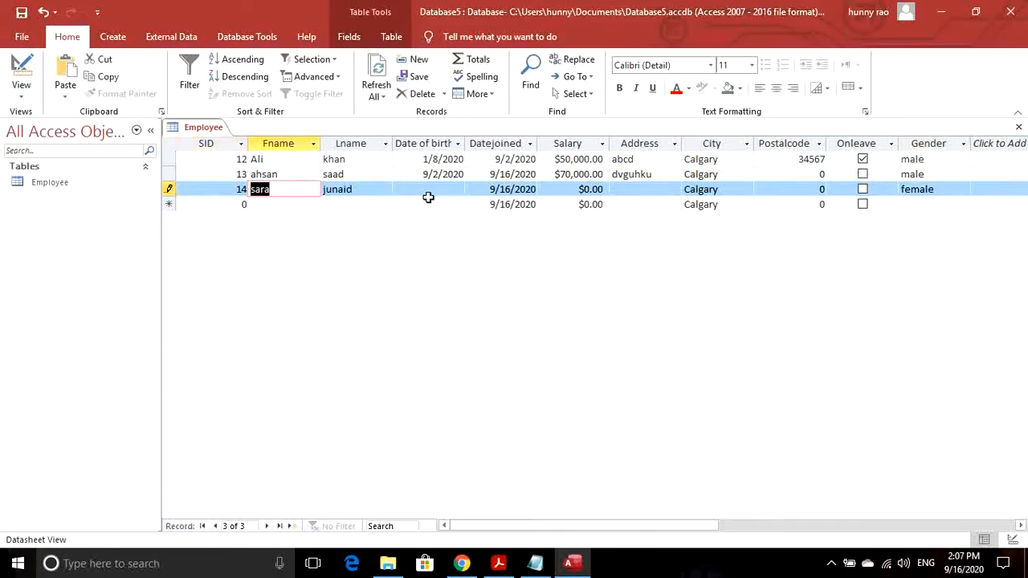
pyautogui.click(232, 204)
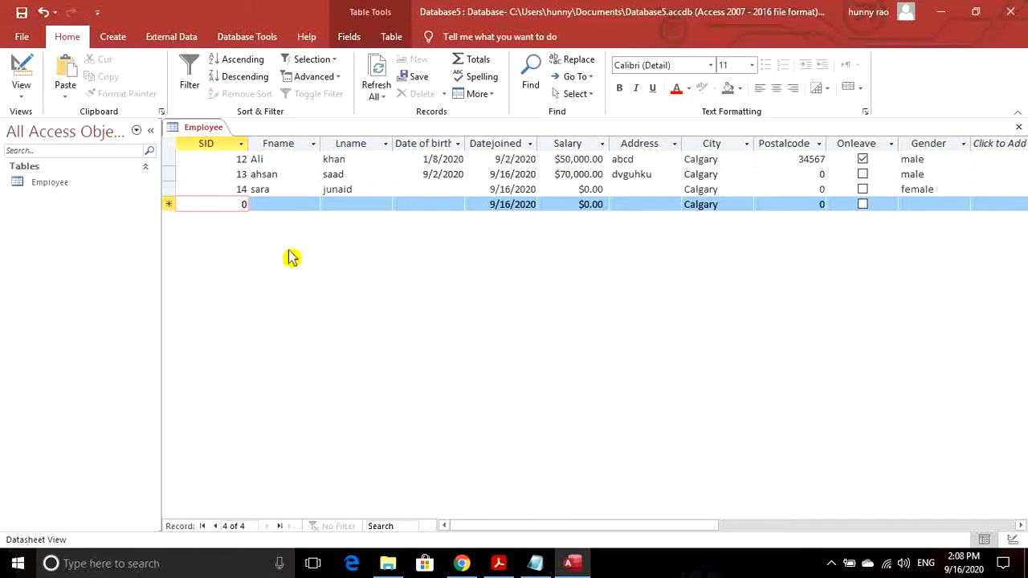
# Create a new table and switch it to Design View, saving it as Accounts.
pyautogui.click(114, 42)
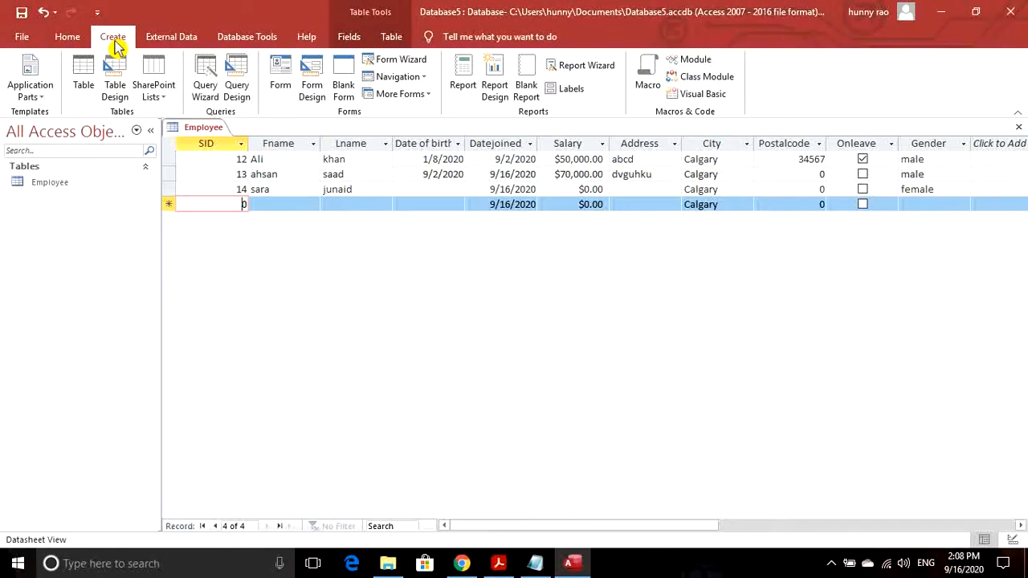
pyautogui.click(83, 81)
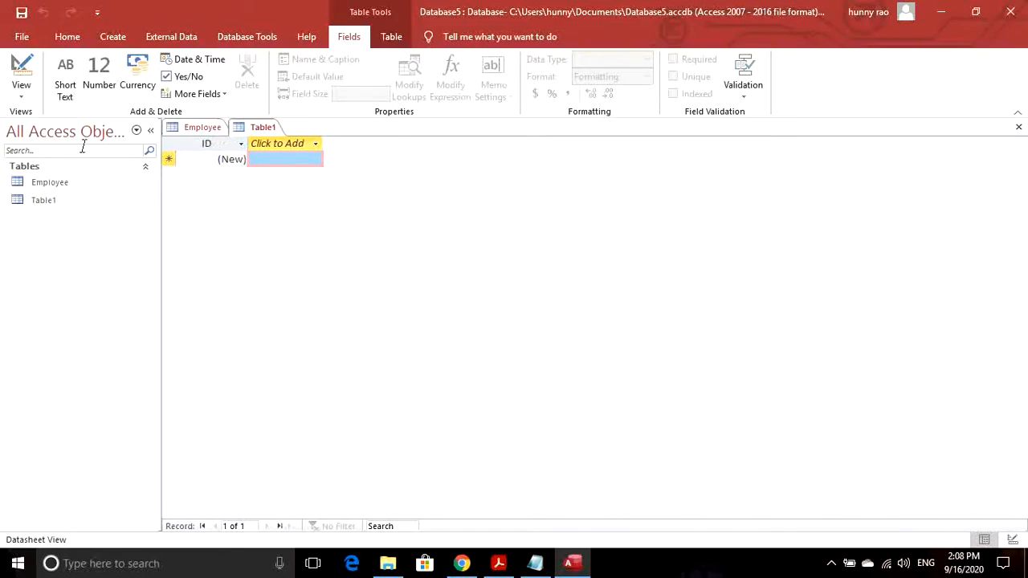
pyautogui.click(24, 95)
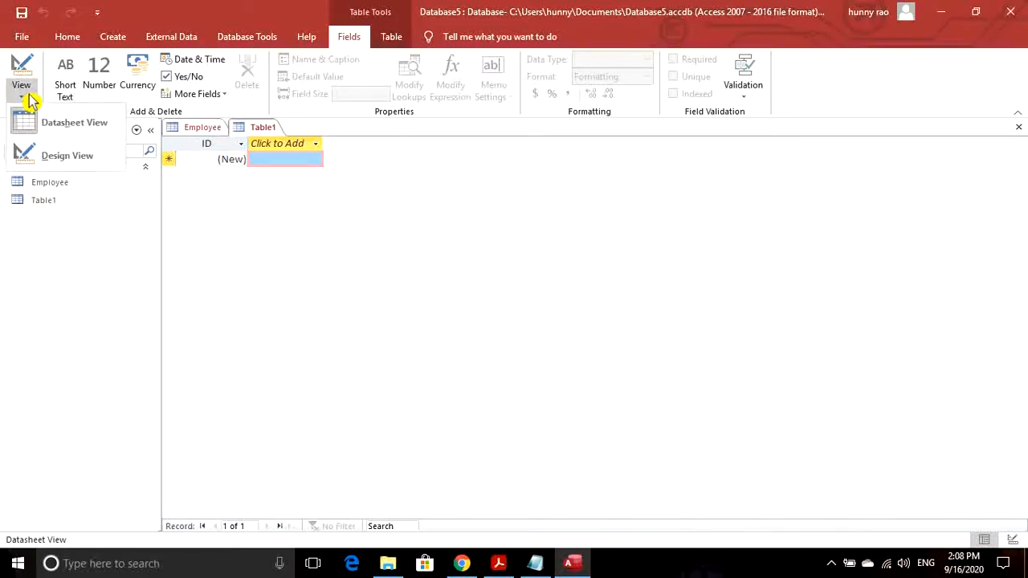
pyautogui.click(58, 163)
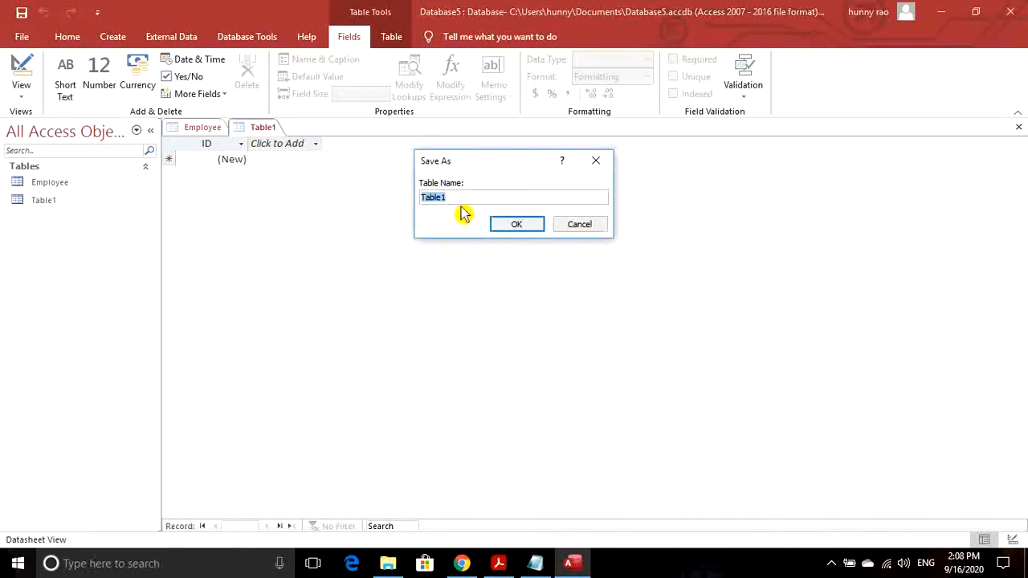
pyautogui.write('Accounts')
pyautogui.click(516, 225)
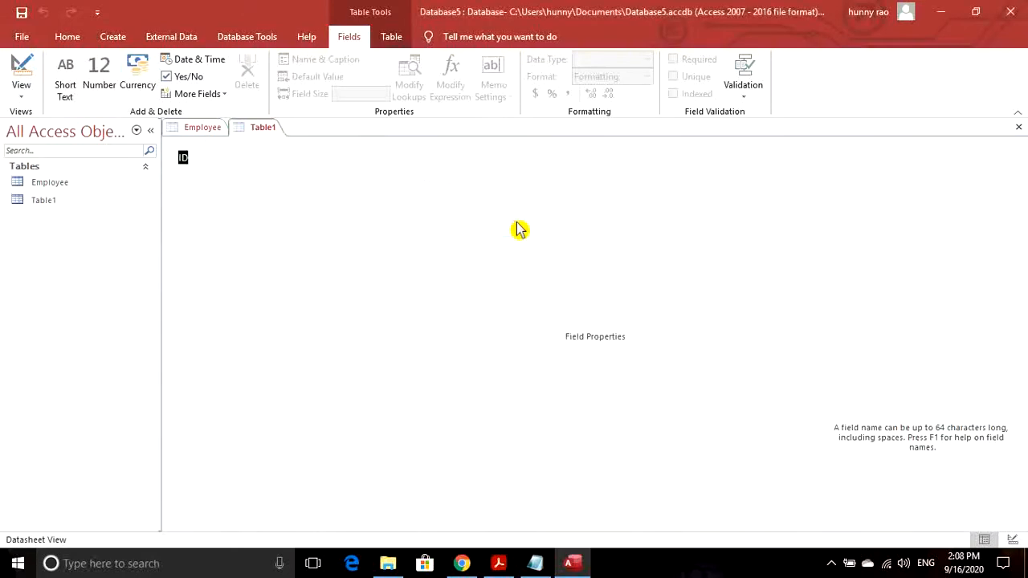